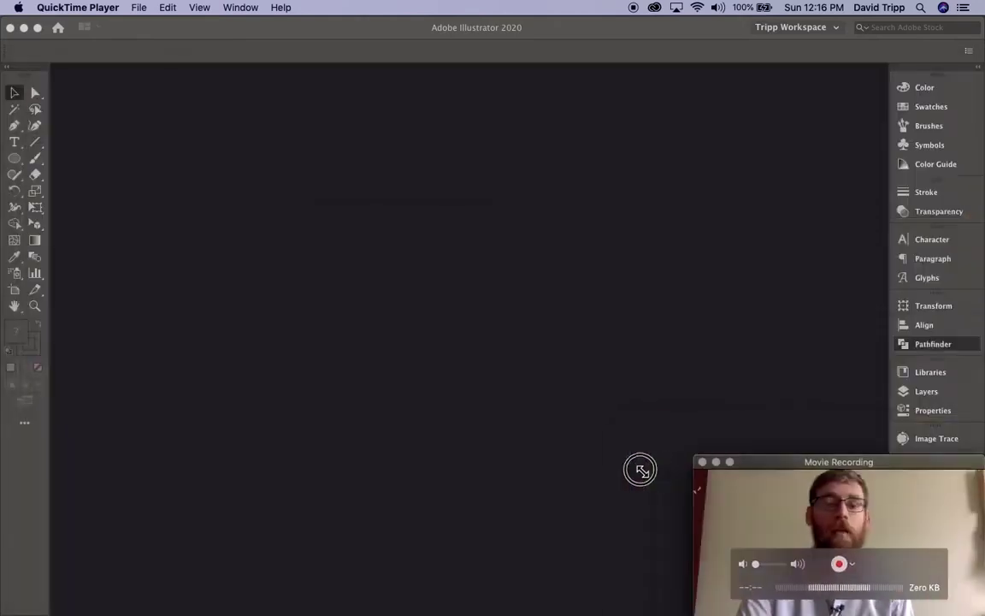
Step: Create a 4 x 4 in print document with one artboard, named with the surname followed by "- face"
{"action": "left_click", "coordinate": [286, 228]}
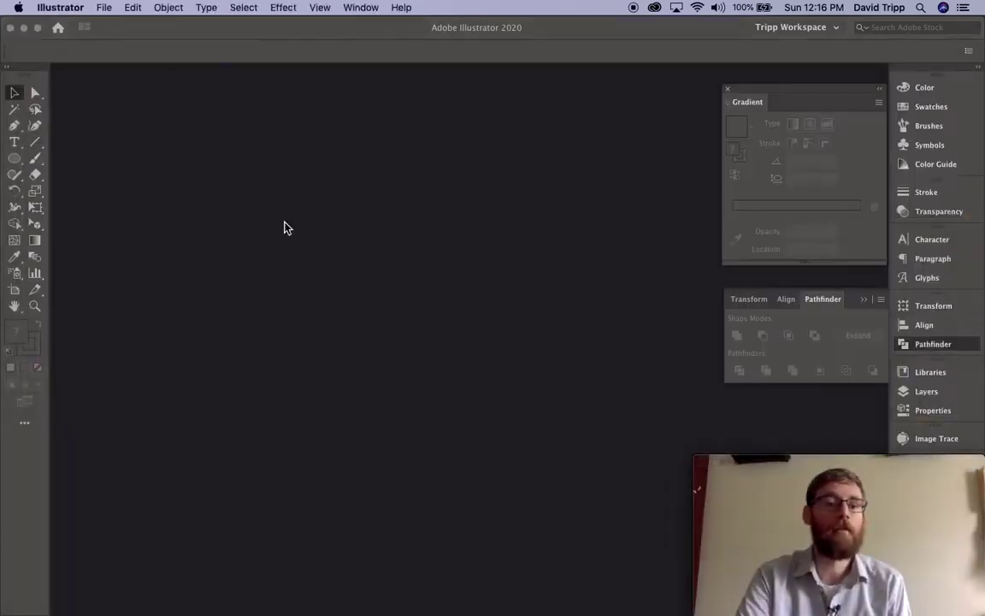
{"action": "left_click", "coordinate": [103, 8]}
{"action": "left_click", "coordinate": [111, 24]}
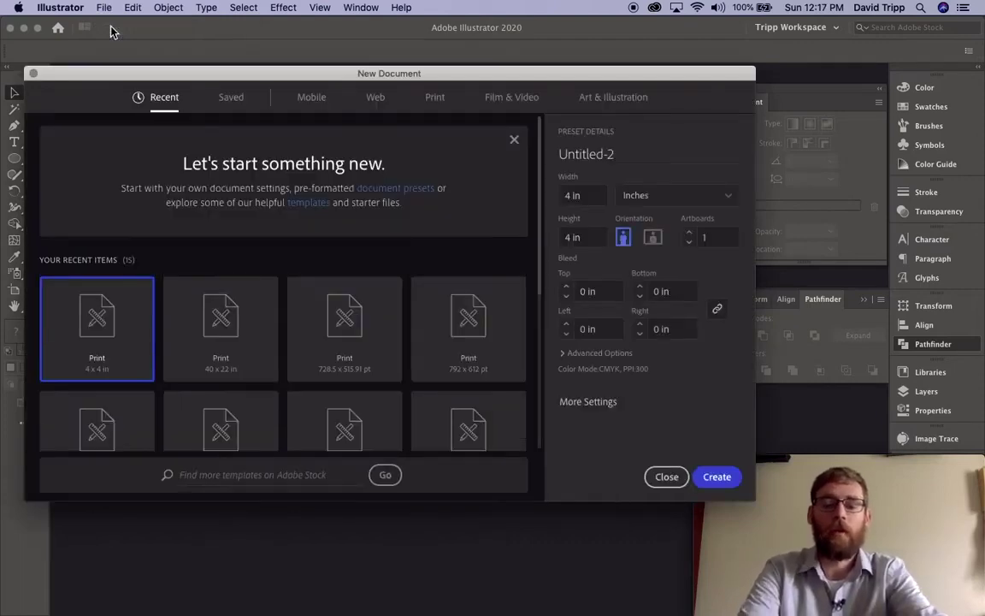
{"action": "left_click", "coordinate": [621, 156]}
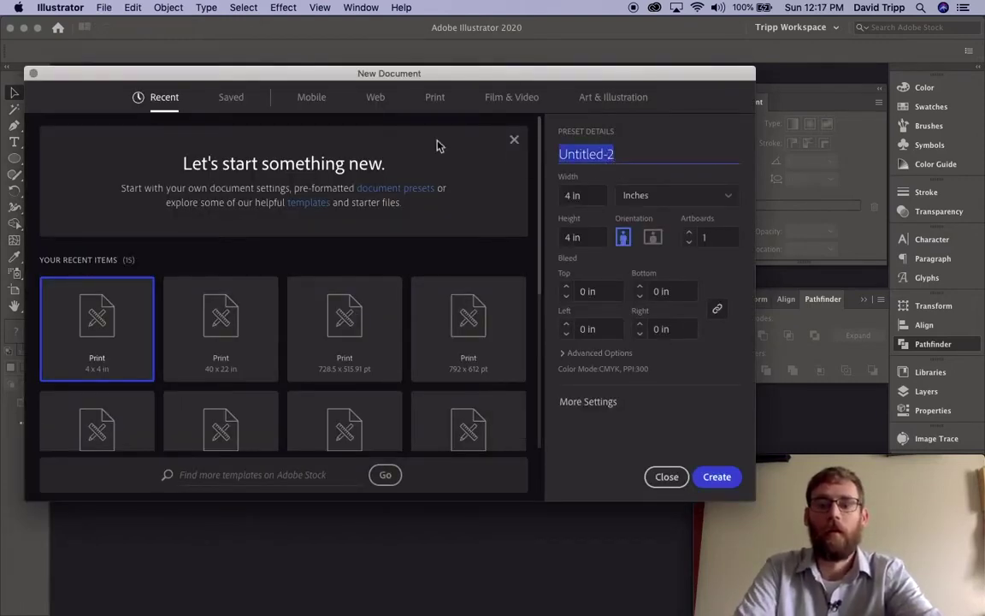
{"action": "type", "text": "tripp - face"}
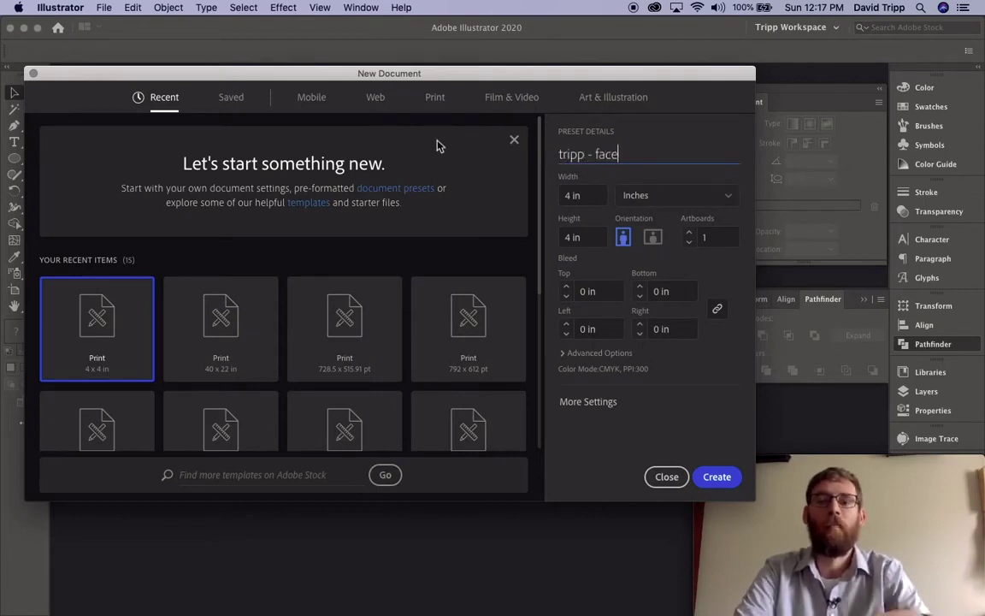
{"action": "left_click", "coordinate": [578, 195]}
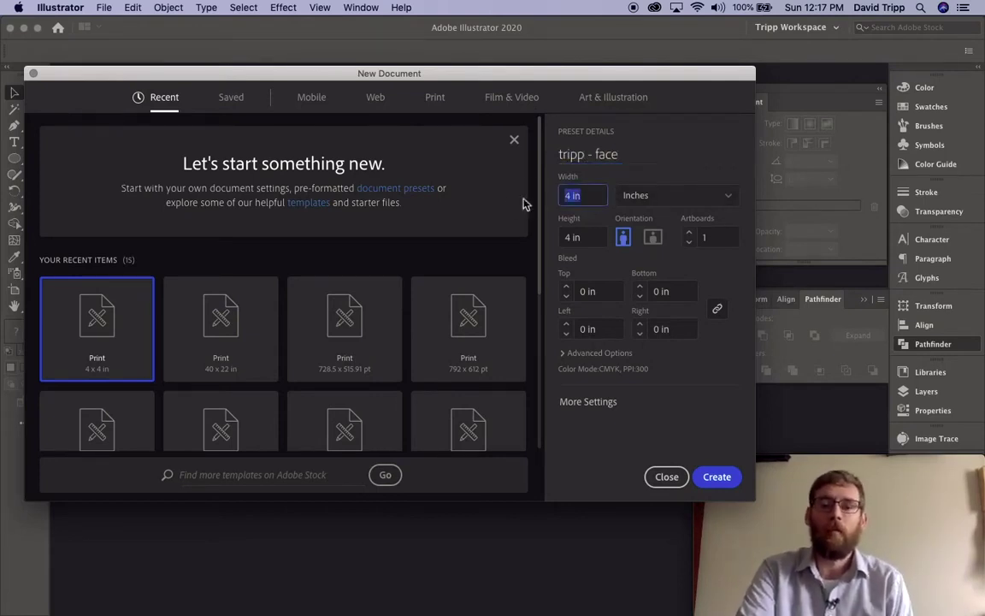
{"action": "left_click", "coordinate": [591, 237]}
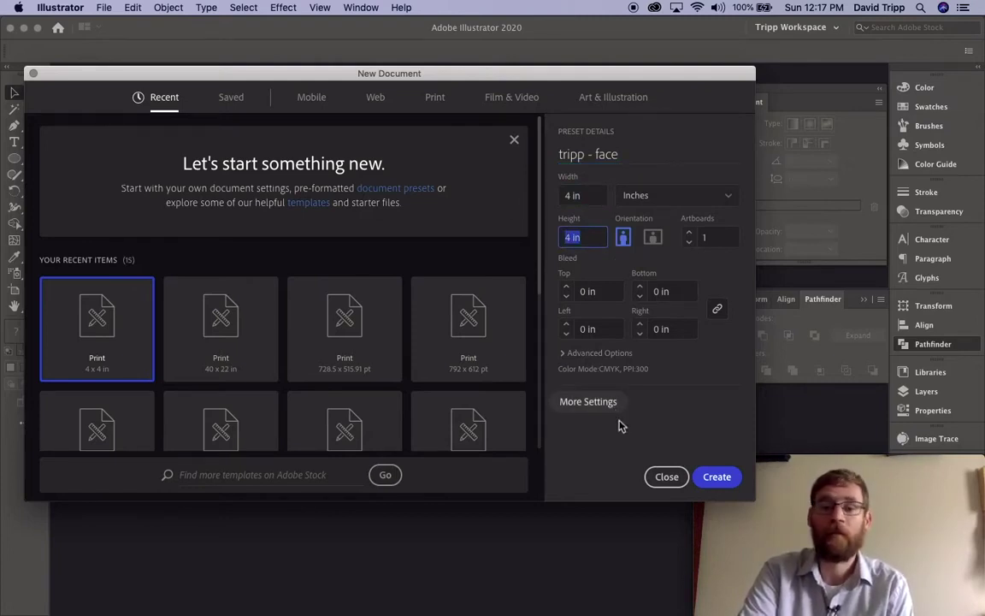
{"action": "left_click", "coordinate": [717, 477]}
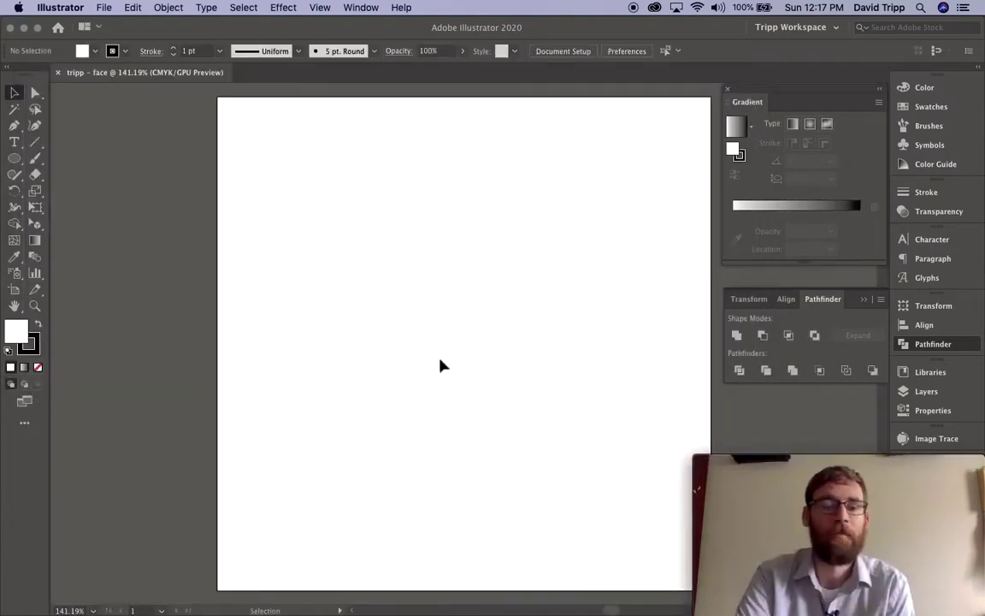
{"action": "left_click", "coordinate": [104, 7]}
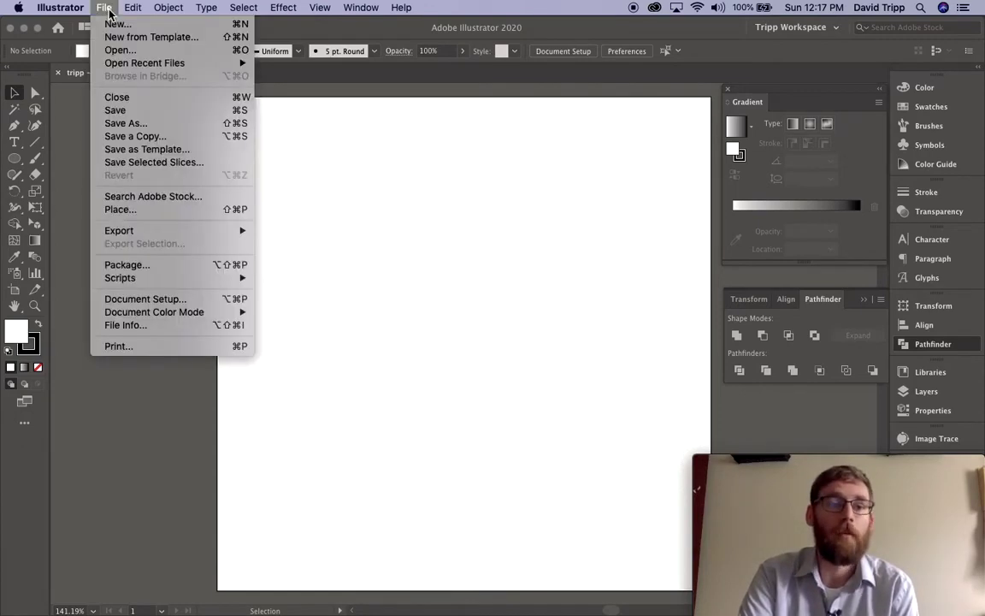
{"action": "left_click", "coordinate": [120, 209]}
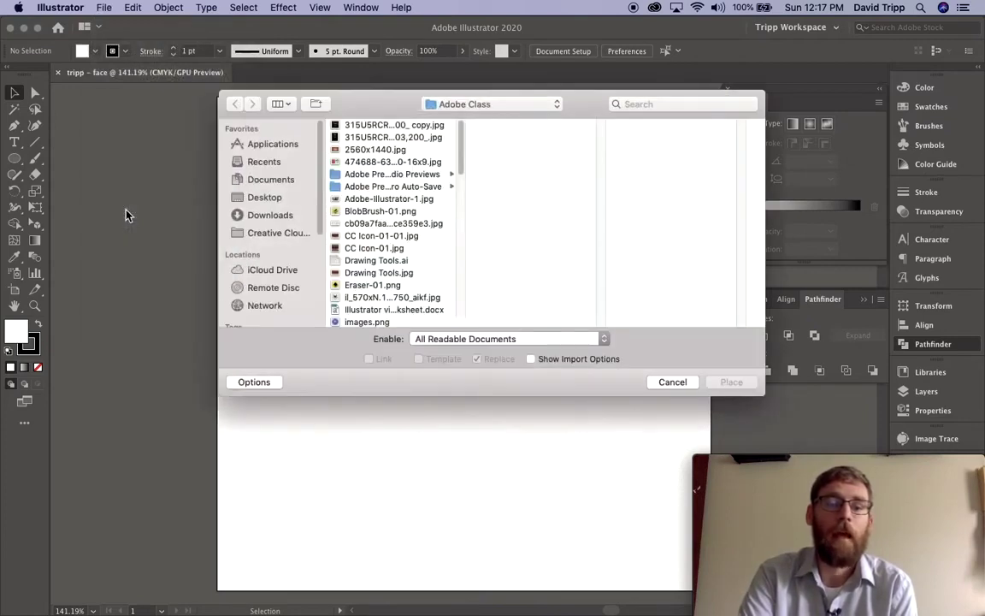
{"action": "scroll", "coordinate": [376, 202], "scroll_direction": "down", "scroll_amount": 10}
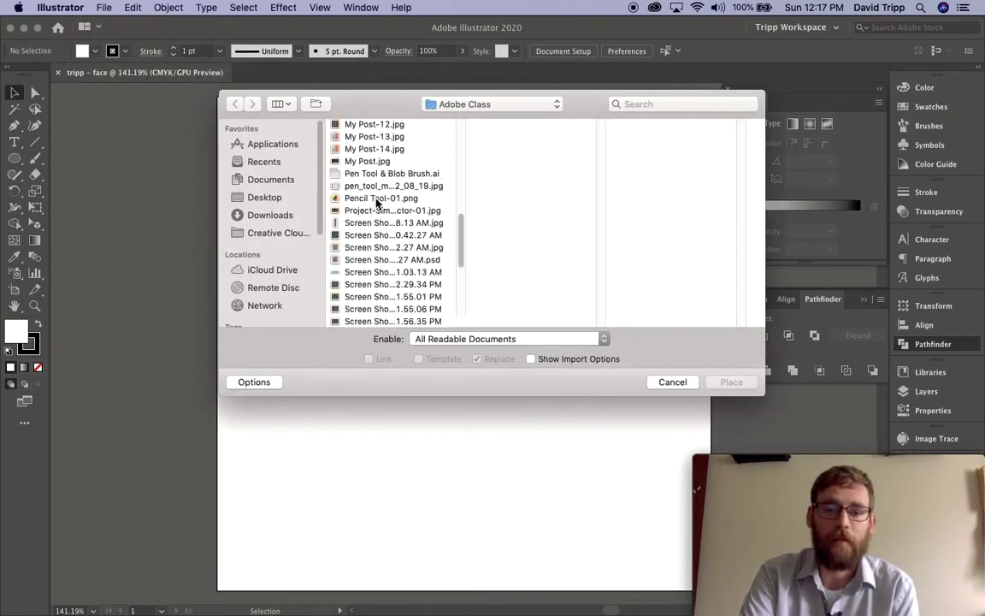
{"action": "scroll", "coordinate": [371, 193], "scroll_direction": "down", "scroll_amount": 5}
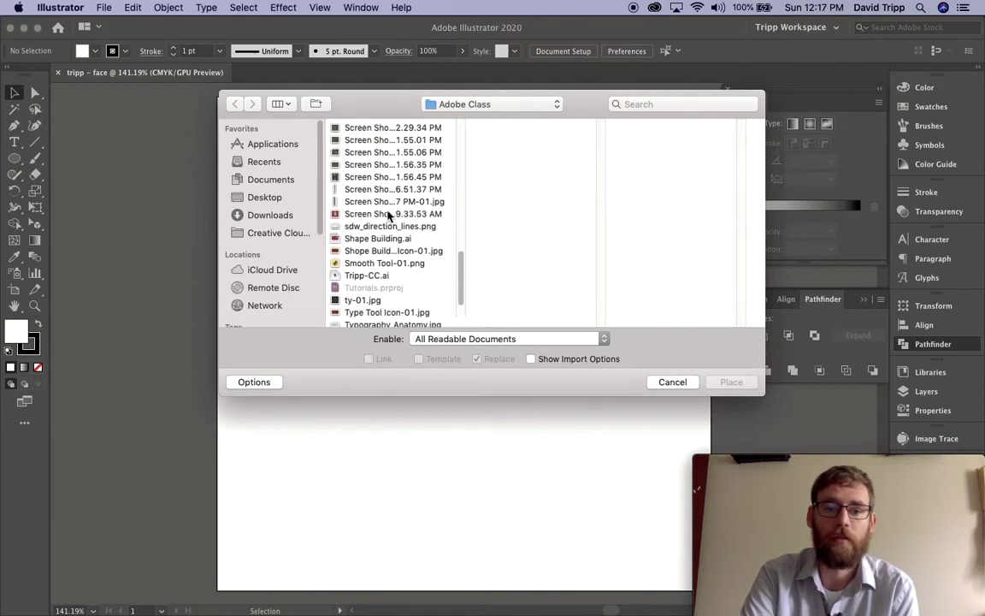
{"action": "scroll", "coordinate": [388, 215], "scroll_direction": "down", "scroll_amount": 3}
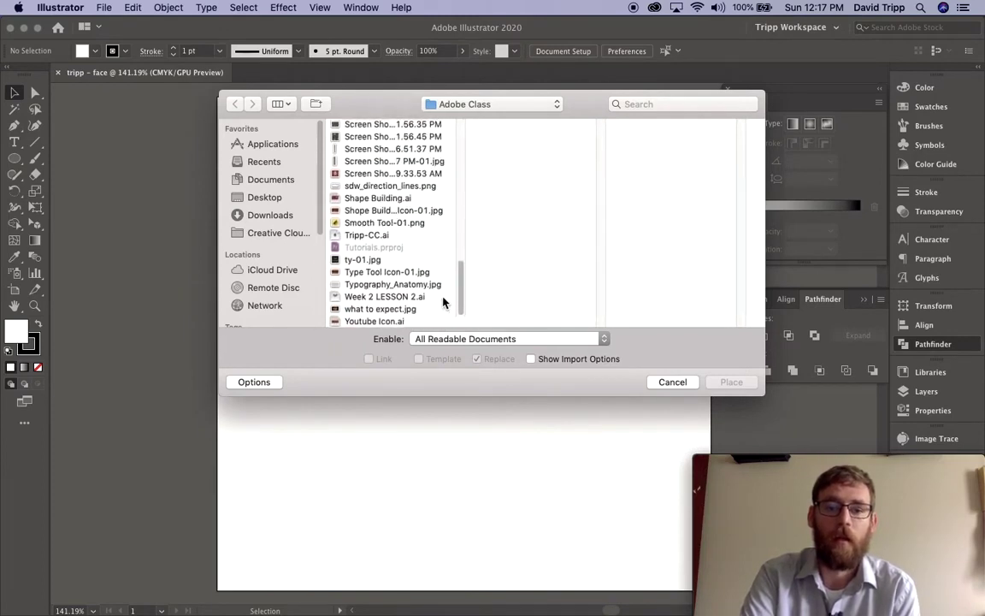
{"action": "scroll", "coordinate": [443, 301], "scroll_direction": "up", "scroll_amount": 3}
{"action": "left_click", "coordinate": [684, 382]}
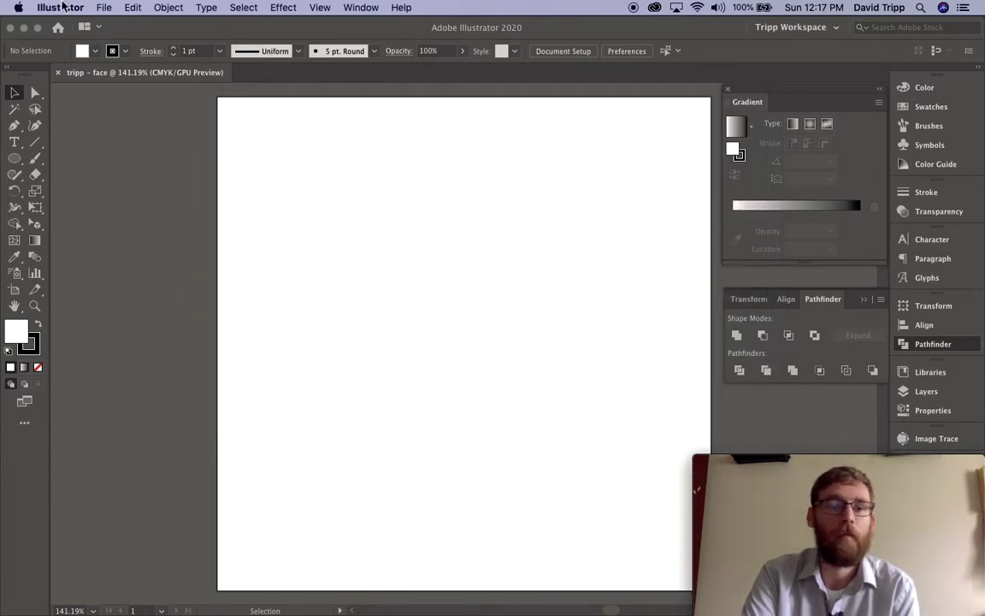
Step: Place the portrait screenshot from the desktop into the document as a linked image
{"action": "left_click_drag", "start_coordinate": [115, 27], "coordinate": [196, 26]}
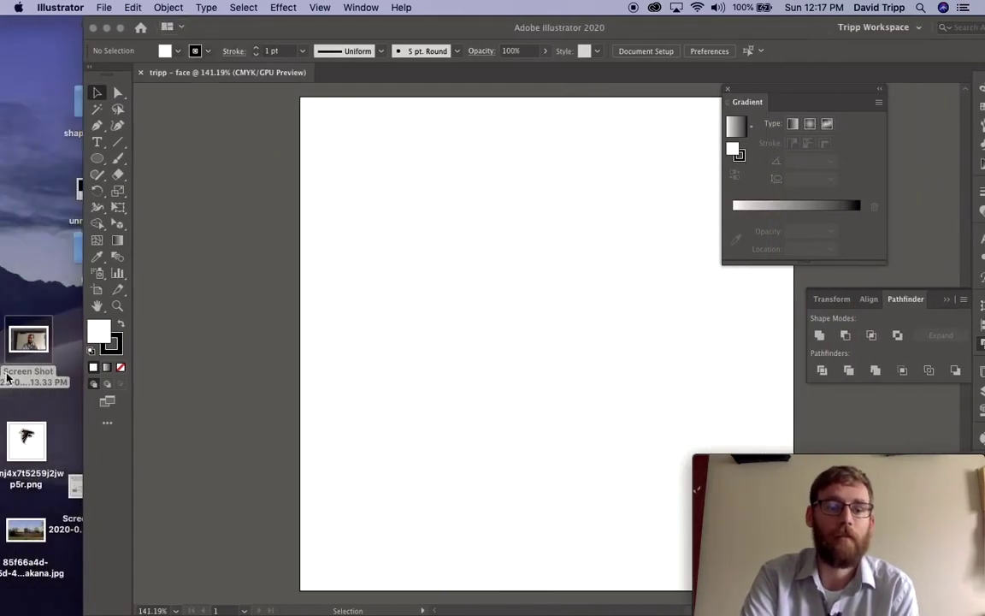
{"action": "left_click_drag", "start_coordinate": [30, 342], "coordinate": [354, 328]}
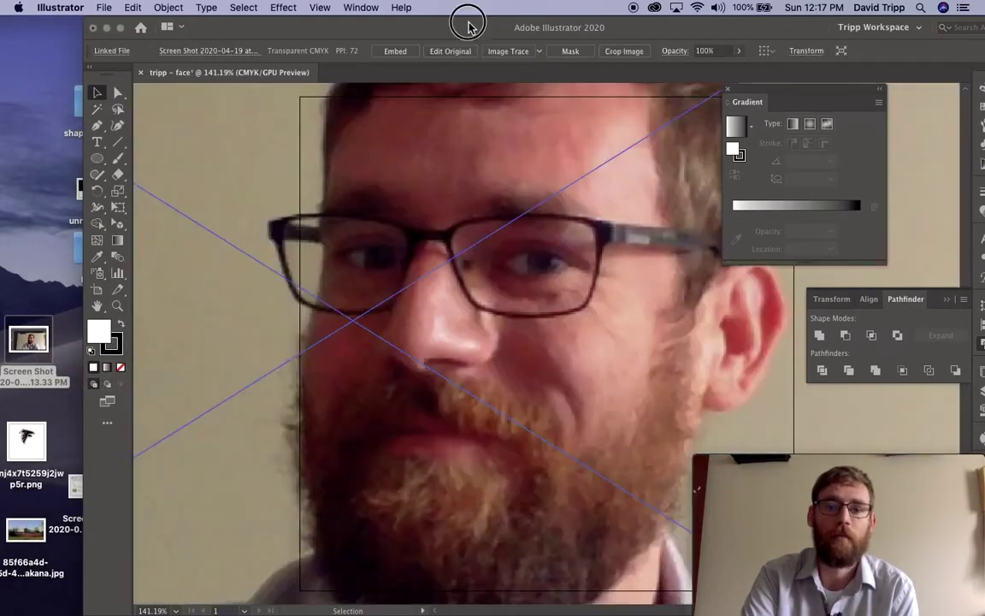
{"action": "left_click_drag", "start_coordinate": [473, 27], "coordinate": [357, 10]}
Step: Scale the placed photo down proportionally about its centre so the head and shoulders fit within the artboard's width
{"action": "key", "text": "super+minus"}
{"action": "key", "text": "super+minus"}
{"action": "key", "text": "super+minus"}
{"action": "key", "text": "super+minus"}
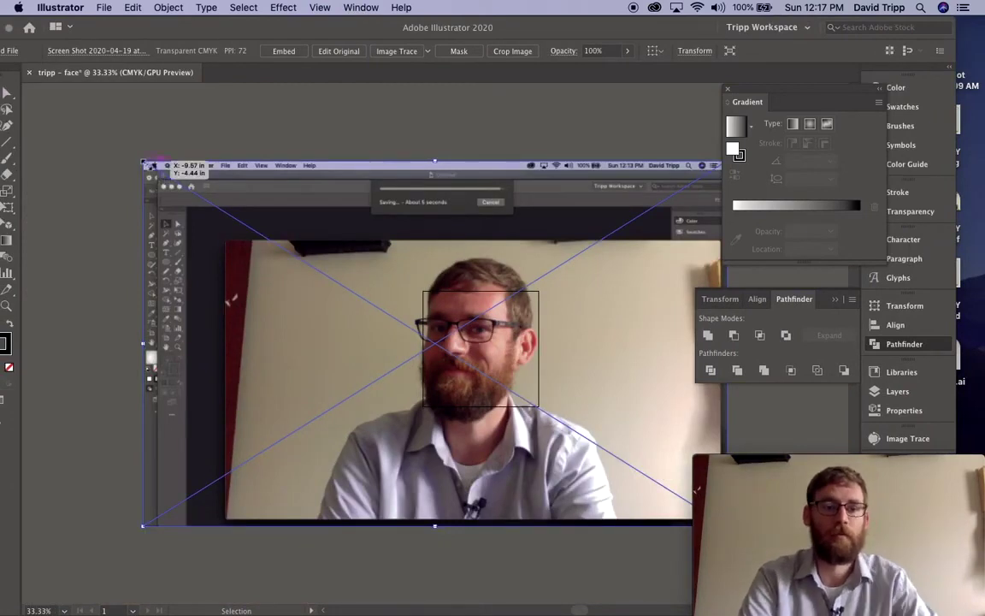
{"action": "left_click_drag", "start_coordinate": [142, 162], "coordinate": [142, 163]}
{"action": "key", "text": "a"}
{"action": "left_click", "coordinate": [248, 141]}
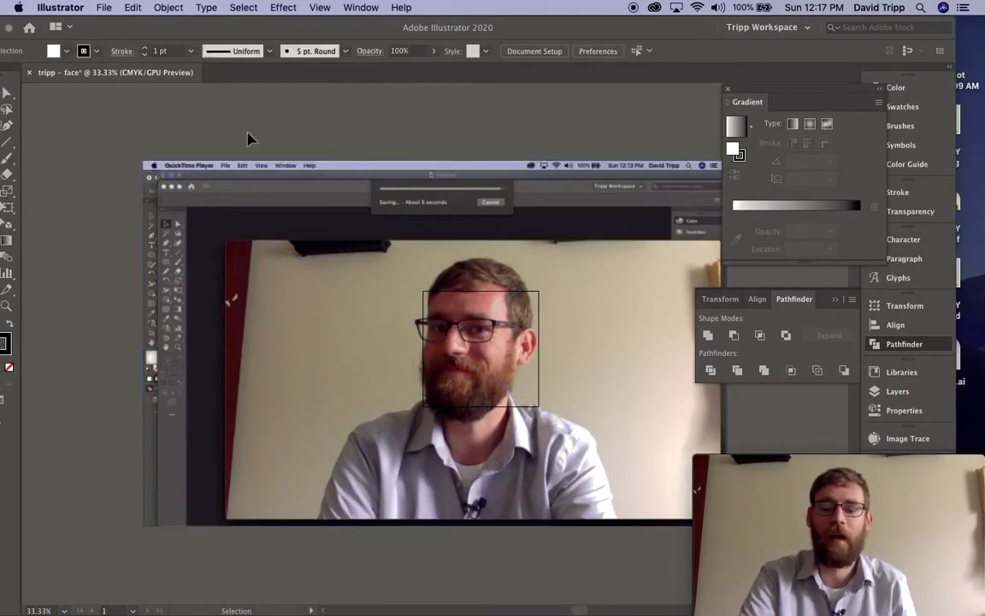
{"action": "key", "text": "super+minus"}
{"action": "key", "text": "super+minus"}
{"action": "key", "text": "super+equal"}
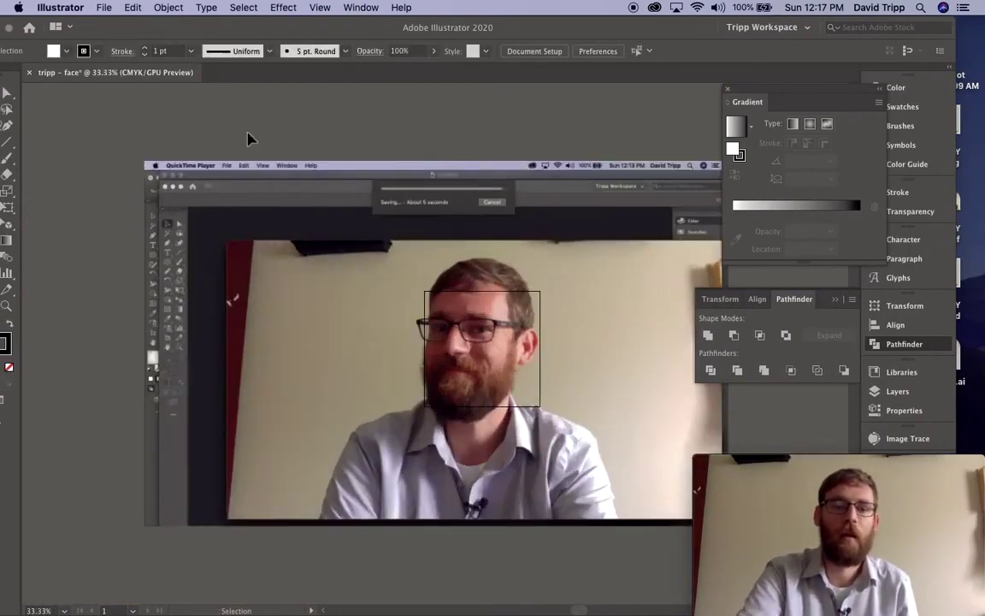
{"action": "key", "text": "v"}
{"action": "left_click", "coordinate": [196, 205]}
{"action": "left_click_drag", "start_coordinate": [144, 162], "coordinate": [266, 296]}
Step: Move the photo sideways so the head and shoulders sit roughly centred across the artboard
{"action": "key", "text": "super+equal"}
{"action": "key", "text": "super+equal"}
{"action": "key", "text": "super+equal"}
{"action": "key", "text": "super+equal"}
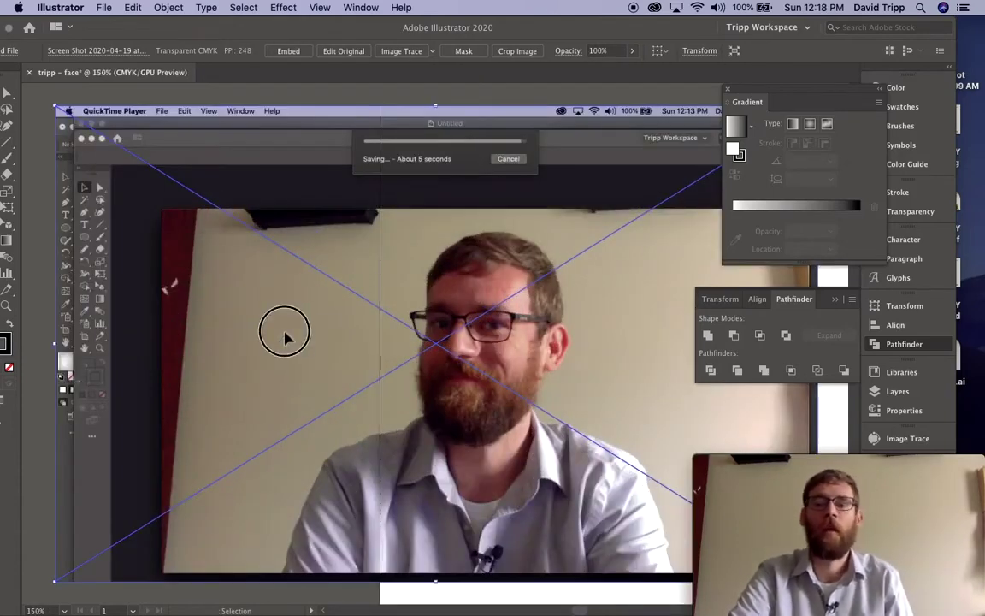
{"action": "left_click_drag", "start_coordinate": [283, 334], "coordinate": [406, 366]}
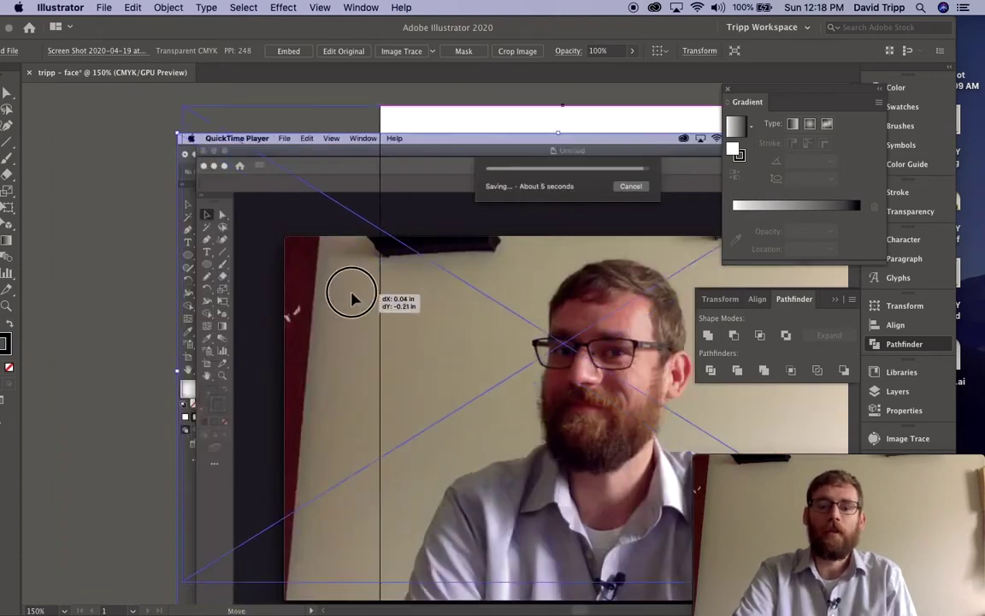
{"action": "left_click_drag", "start_coordinate": [351, 290], "coordinate": [357, 262]}
{"action": "scroll", "coordinate": [127, 333], "scroll_direction": "right", "scroll_amount": 5}
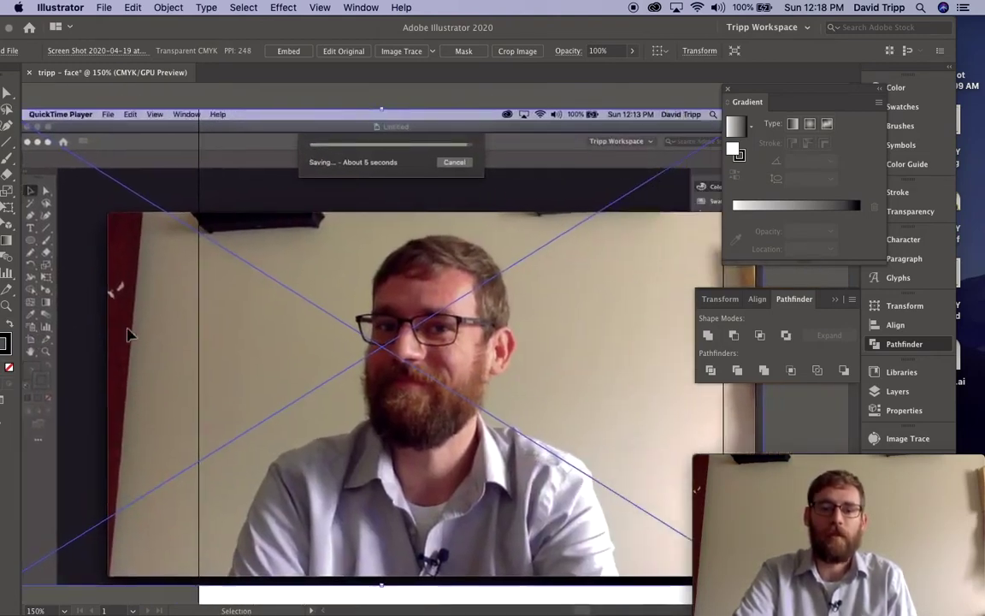
{"action": "scroll", "coordinate": [260, 392], "scroll_direction": "right", "scroll_amount": 2}
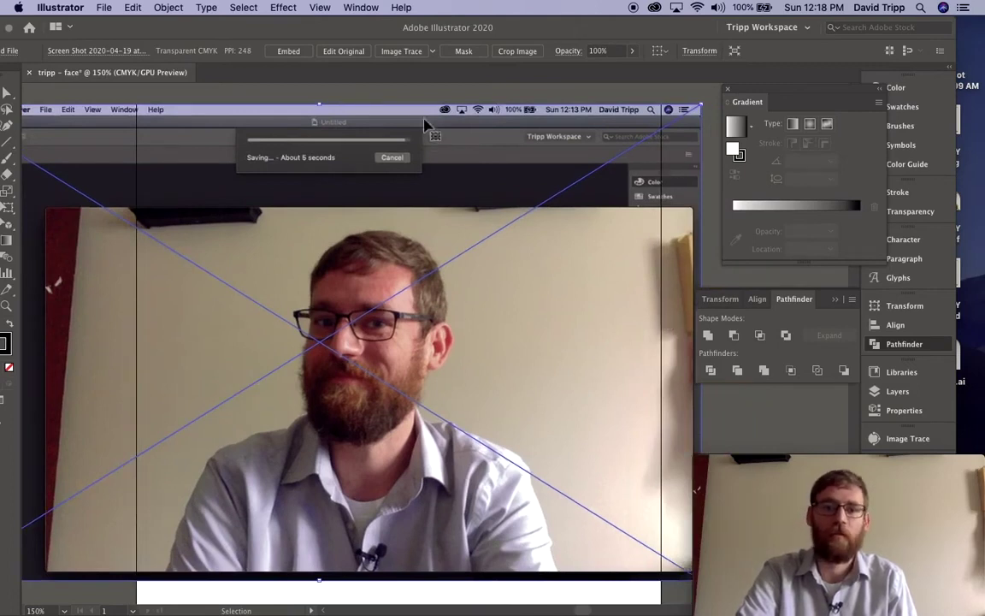
Step: Lock the placed photo so it serves as a fixed tracing reference
{"action": "left_click", "coordinate": [425, 88]}
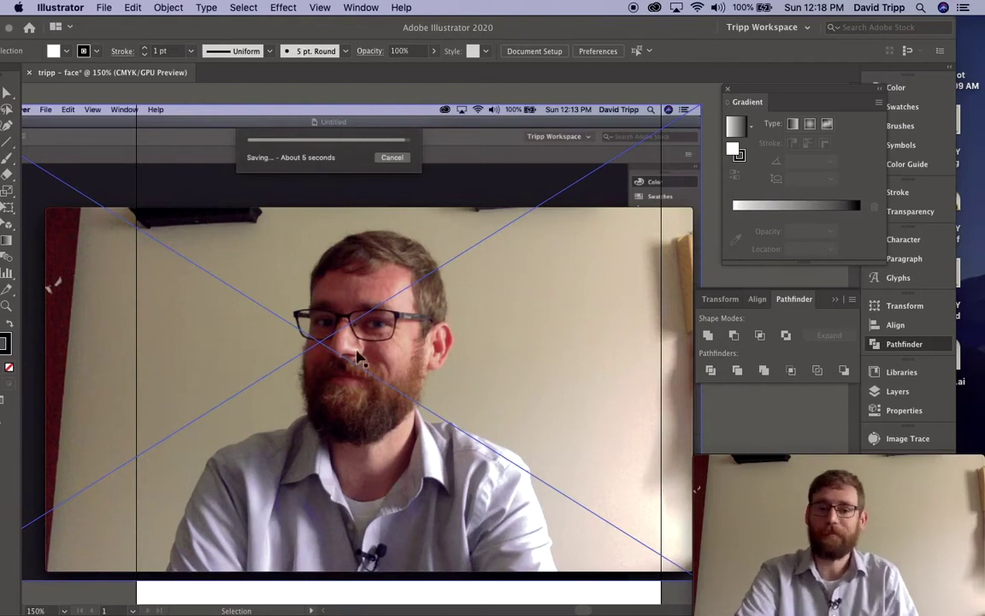
{"action": "left_click", "coordinate": [336, 327]}
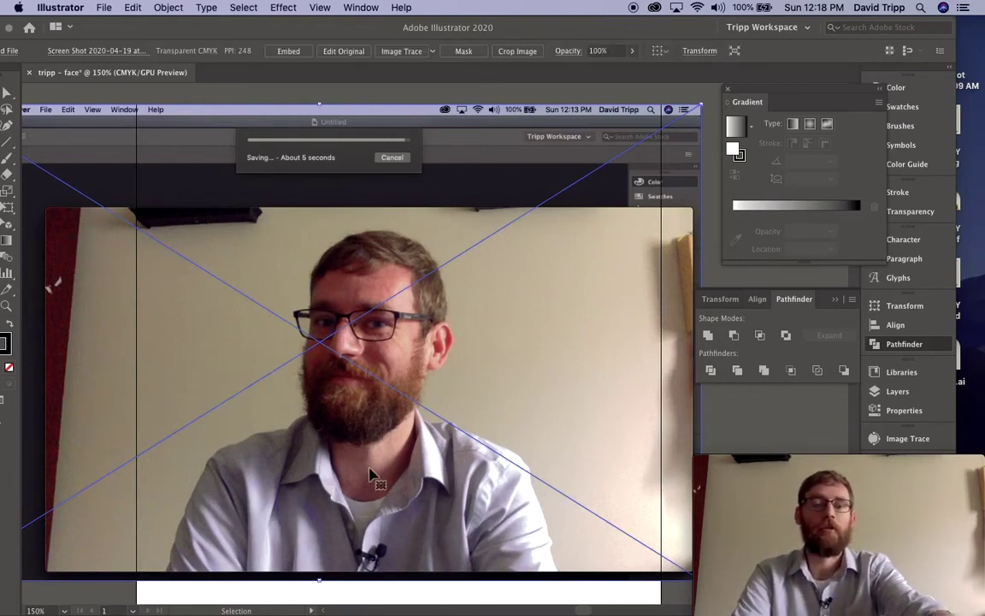
{"action": "left_click", "coordinate": [168, 6]}
{"action": "mouse_move", "coordinate": [182, 97]}
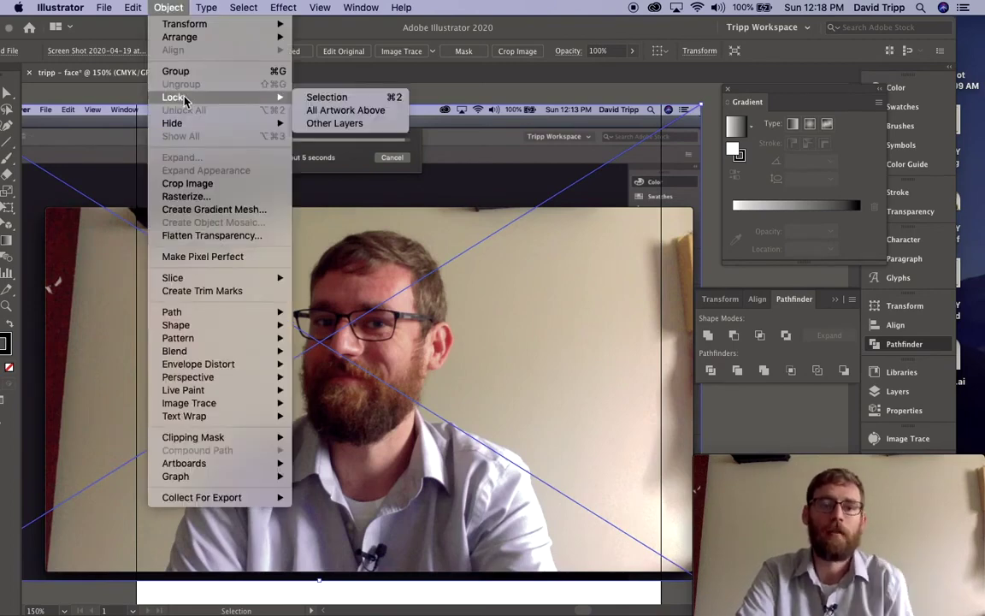
{"action": "left_click", "coordinate": [326, 97]}
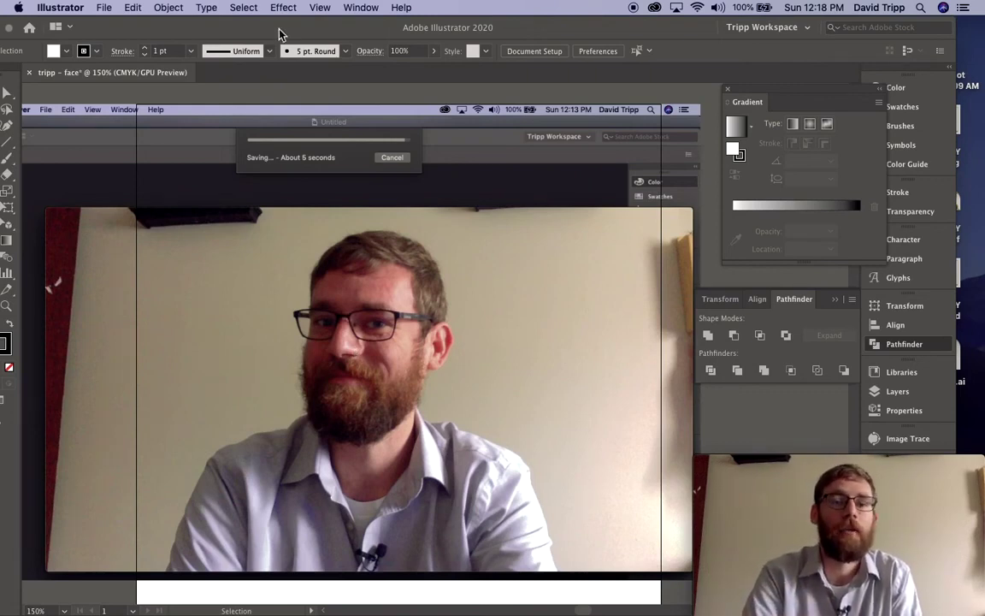
Step: Move the application window fully back onto the screen and close the Gradient panel
{"action": "left_click_drag", "start_coordinate": [278, 34], "coordinate": [307, 32]}
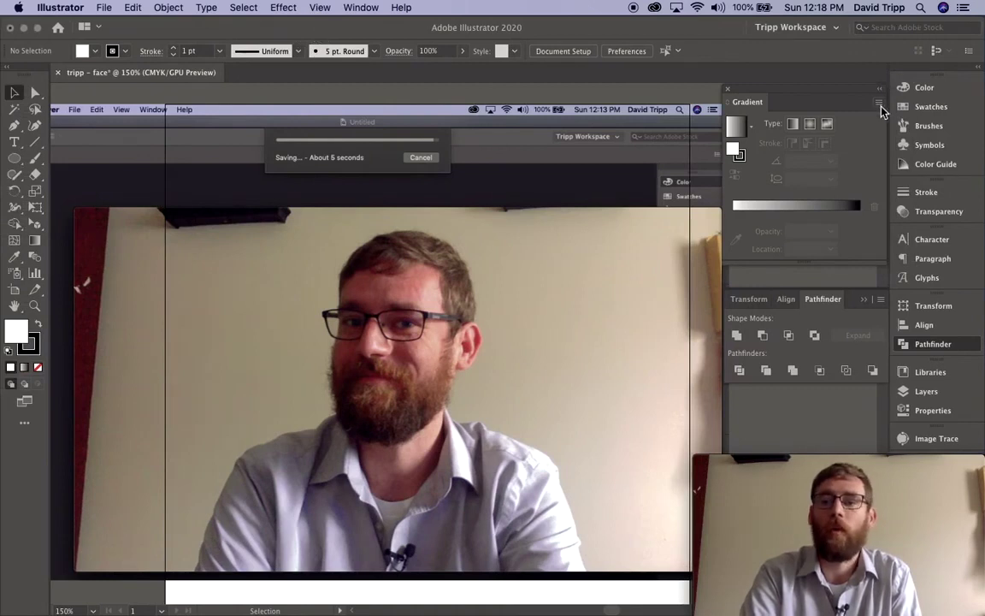
{"action": "left_click", "coordinate": [729, 89]}
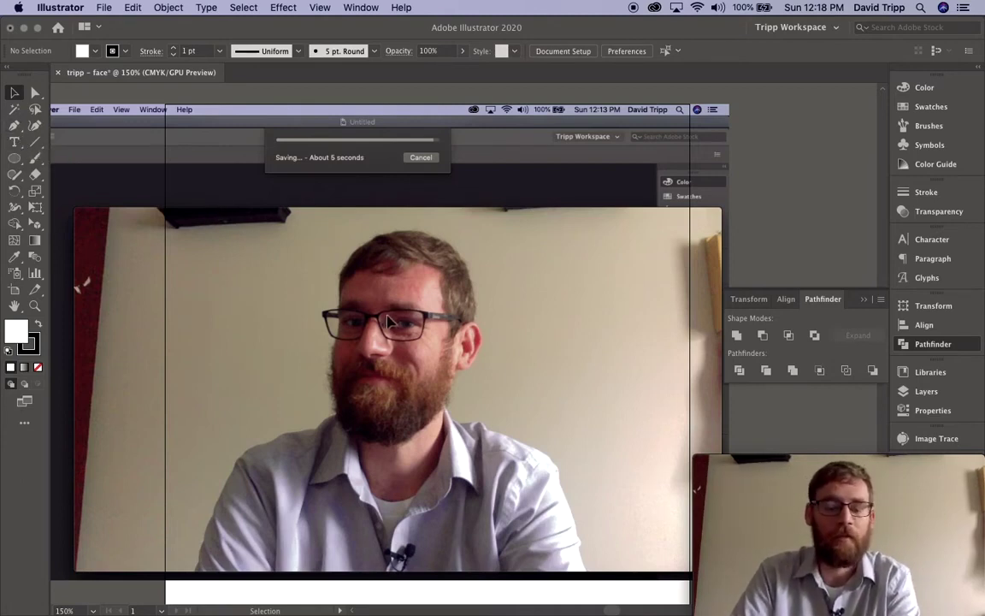
Step: Trace the hairline across the forehead with the Pen tool, including the pointed strands, from the ear-side temple to the opposite temple
{"action": "key", "text": "z"}
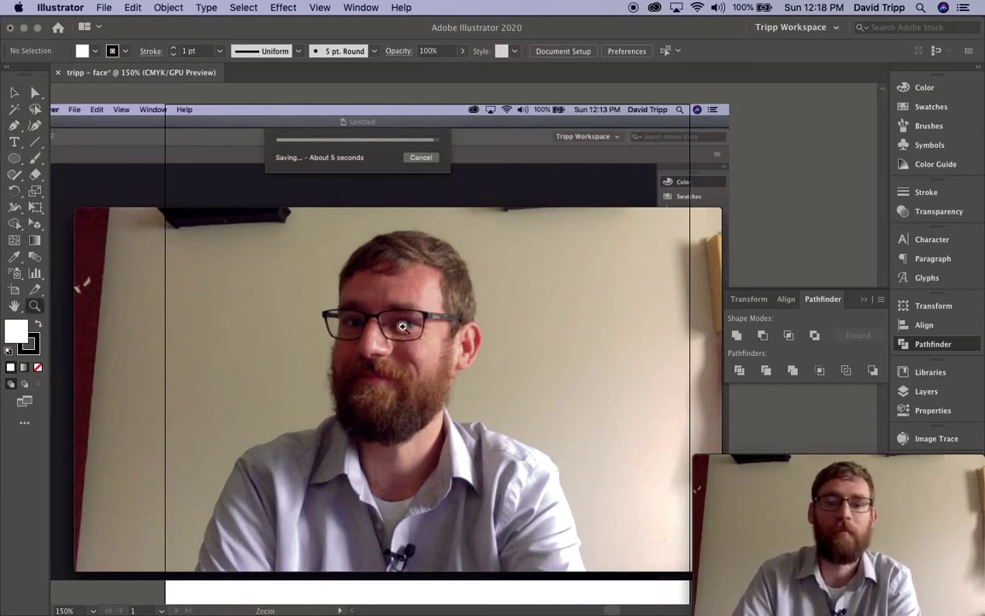
{"action": "left_click_drag", "start_coordinate": [391, 320], "coordinate": [565, 393]}
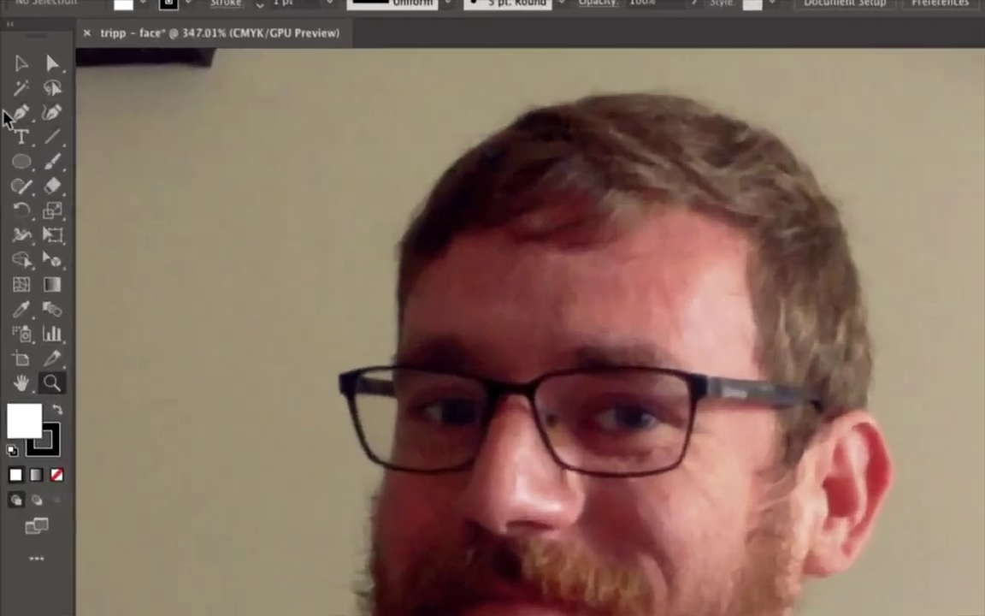
{"action": "left_click", "coordinate": [5, 112]}
{"action": "left_click", "coordinate": [748, 224]}
{"action": "left_click", "coordinate": [668, 200]}
{"action": "left_click_drag", "start_coordinate": [562, 250], "coordinate": [450, 240]}
{"action": "left_click", "coordinate": [610, 225]}
{"action": "left_click", "coordinate": [568, 218]}
{"action": "left_click", "coordinate": [512, 225]}
{"action": "left_click", "coordinate": [405, 328]}
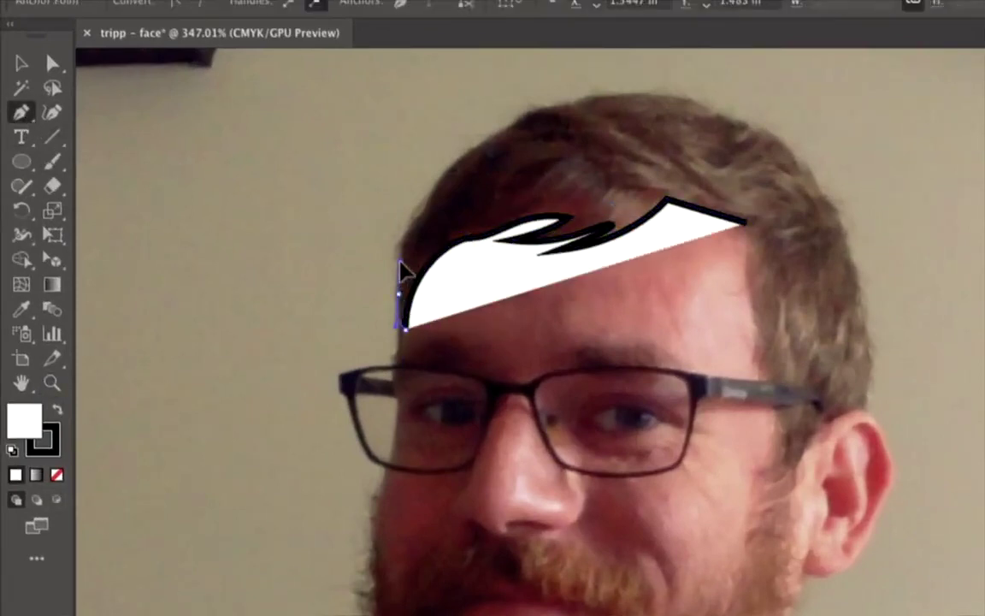
Step: Continue the path over the outer contour of the hair down to the top of the ear, with the fill set to none
{"action": "left_click", "coordinate": [398, 294]}
{"action": "left_click", "coordinate": [419, 218]}
{"action": "left_click", "coordinate": [449, 169]}
{"action": "key", "text": "/"}
{"action": "left_click", "coordinate": [524, 111]}
{"action": "left_click", "coordinate": [589, 96]}
{"action": "left_click", "coordinate": [721, 110]}
{"action": "left_click_drag", "start_coordinate": [852, 257], "coordinate": [858, 284]}
{"action": "left_click_drag", "start_coordinate": [868, 407], "coordinate": [854, 425]}
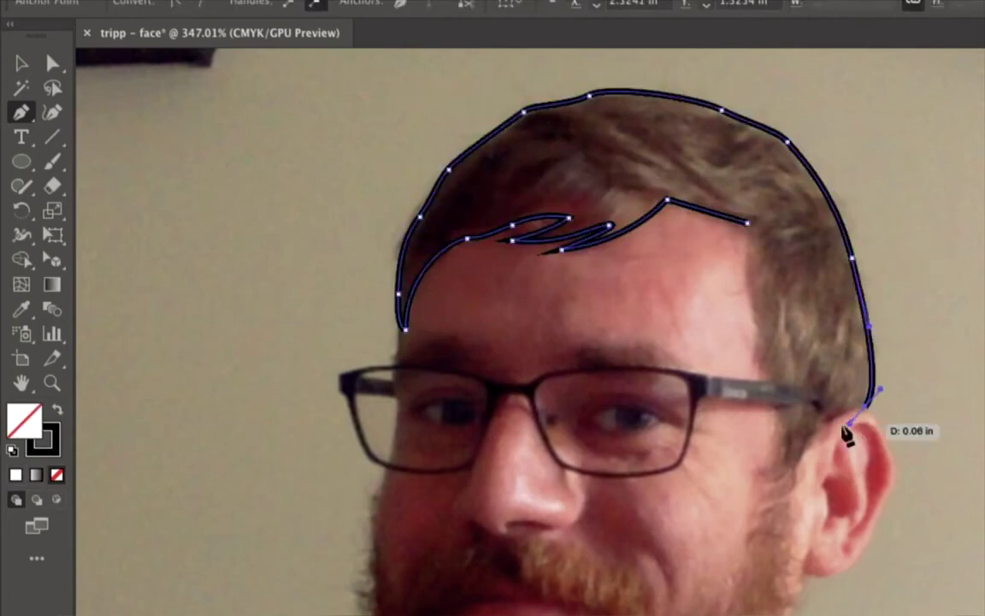
Step: Close the hair path along the sideburn up to its starting point and swap fill and stroke to make it solid black
{"action": "left_click", "coordinate": [867, 407]}
{"action": "left_click_drag", "start_coordinate": [799, 465], "coordinate": [790, 506]}
{"action": "left_click", "coordinate": [798, 464]}
{"action": "left_click_drag", "start_coordinate": [779, 422], "coordinate": [774, 398]}
{"action": "left_click_drag", "start_coordinate": [757, 335], "coordinate": [753, 289]}
{"action": "left_click", "coordinate": [748, 223]}
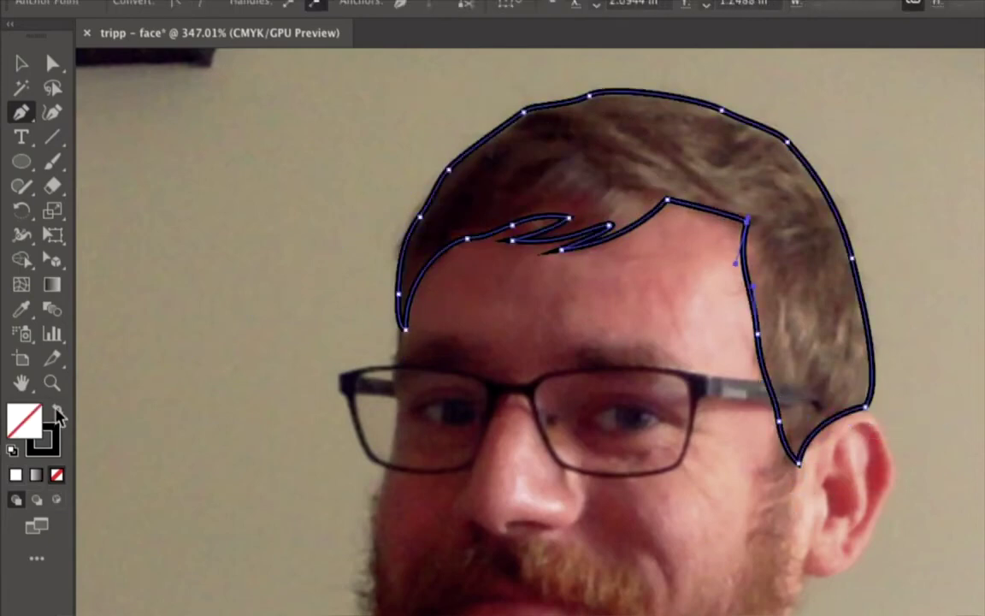
{"action": "key", "text": "shift+x"}
{"action": "key", "text": "ctrl+shift+a"}
Step: Trace the glasses' upper edge from the ear-side arm over the bridge to the far outer corner, using a black stroke without fill
{"action": "left_click_drag", "start_coordinate": [770, 385], "coordinate": [556, 385]}
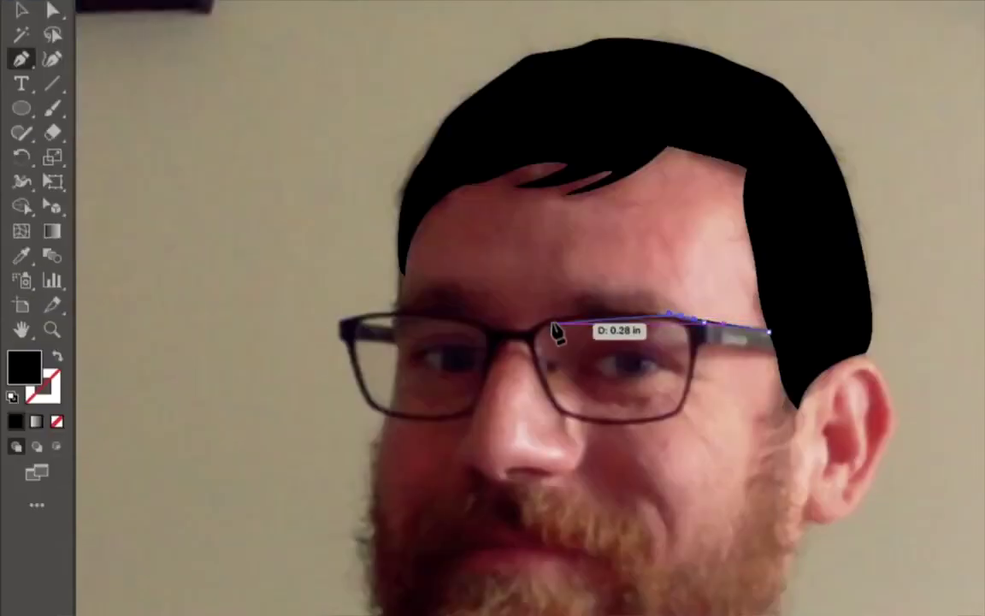
{"action": "left_click", "coordinate": [556, 316]}
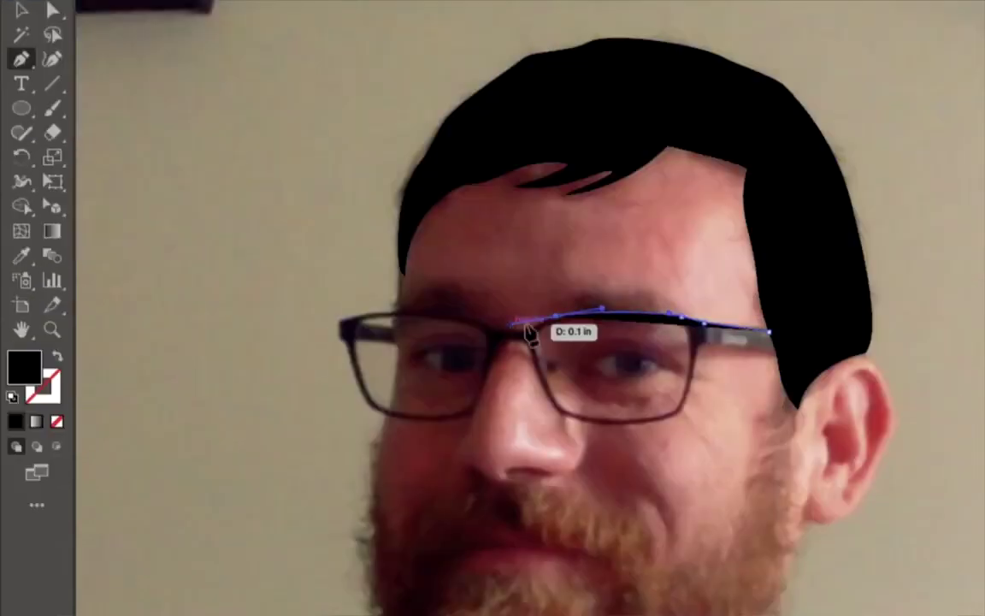
{"action": "left_click", "coordinate": [530, 332]}
{"action": "left_click", "coordinate": [501, 332]}
{"action": "key", "text": "shift+x"}
{"action": "left_click", "coordinate": [463, 315]}
{"action": "left_click_drag", "start_coordinate": [358, 320], "coordinate": [347, 320]}
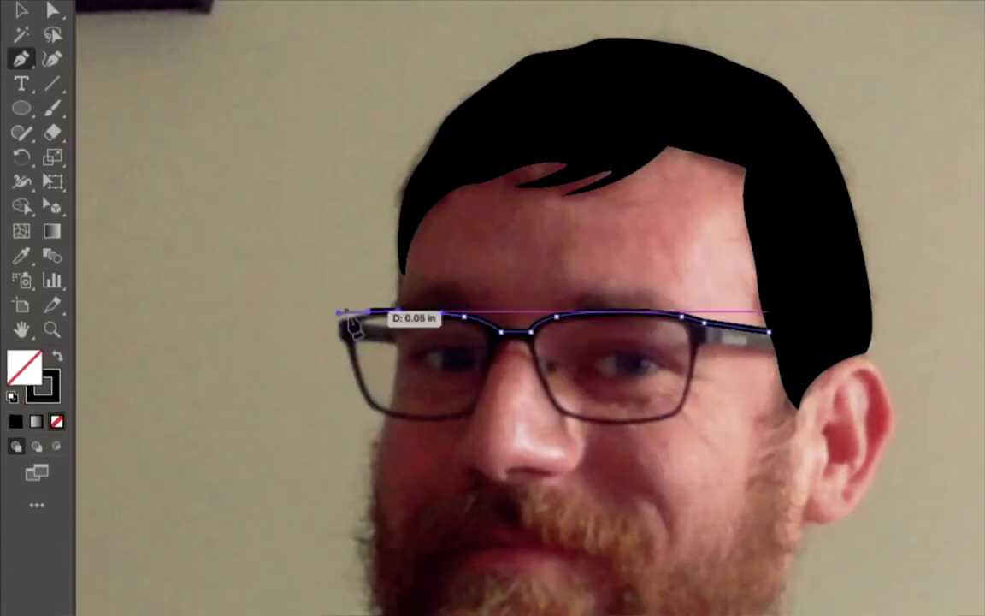
Step: Continue the glasses outline along both lenses' lower edges and under the nose bridge, and close it at the ear-side arm
{"action": "key", "text": "ctrl+shift+a"}
{"action": "left_click", "coordinate": [374, 412]}
{"action": "left_click", "coordinate": [467, 417]}
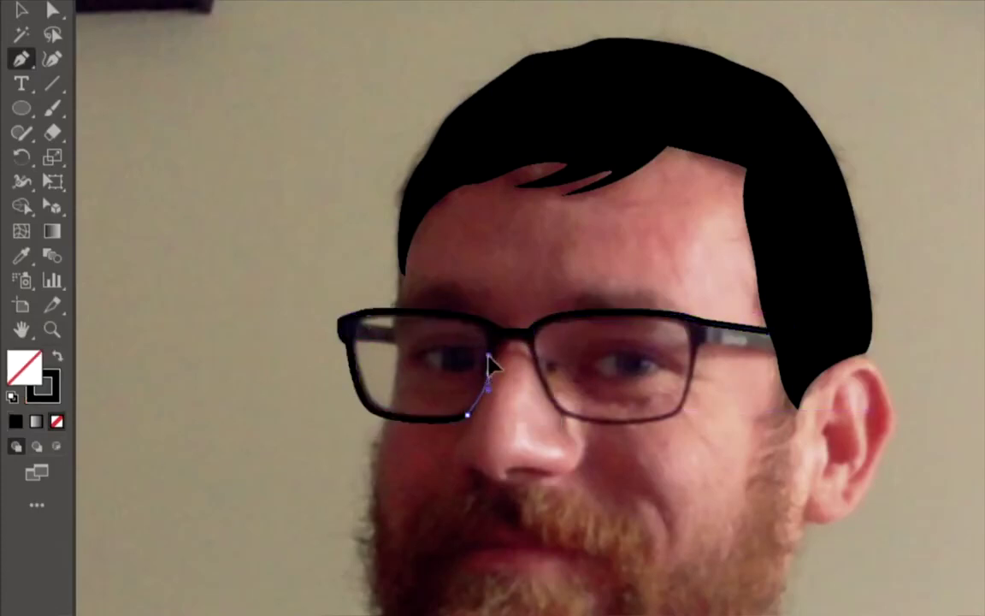
{"action": "left_click", "coordinate": [489, 372]}
{"action": "left_click", "coordinate": [512, 339]}
{"action": "left_click", "coordinate": [532, 340]}
{"action": "left_click", "coordinate": [541, 383]}
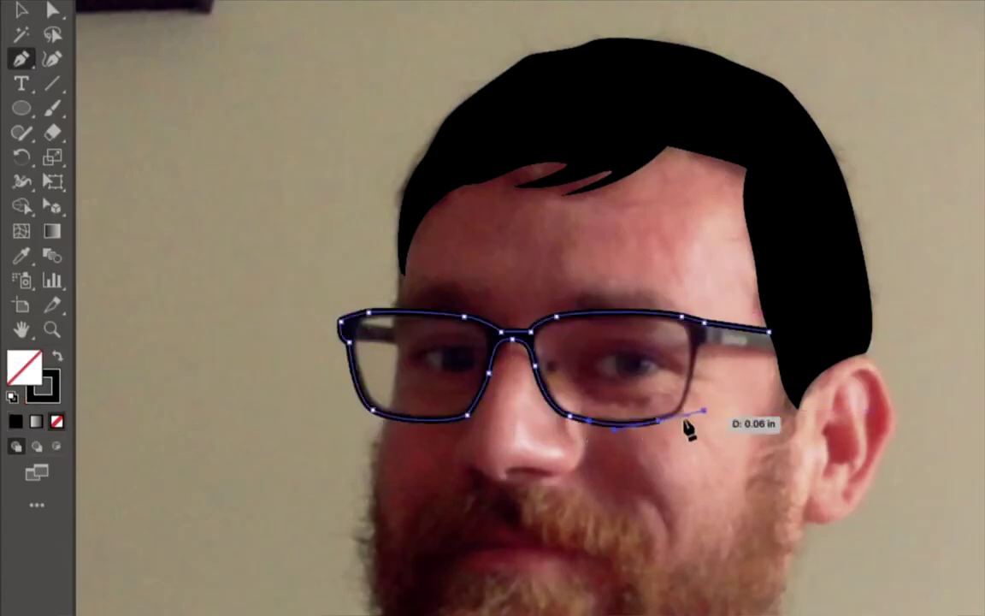
{"action": "key", "text": "ctrl+shift+a"}
{"action": "left_click", "coordinate": [727, 349], "text": "ctrl"}
Step: Trace the inner edge of the ear-side lens as a closed path with the Pen tool
{"action": "key", "text": "ctrl+plus"}
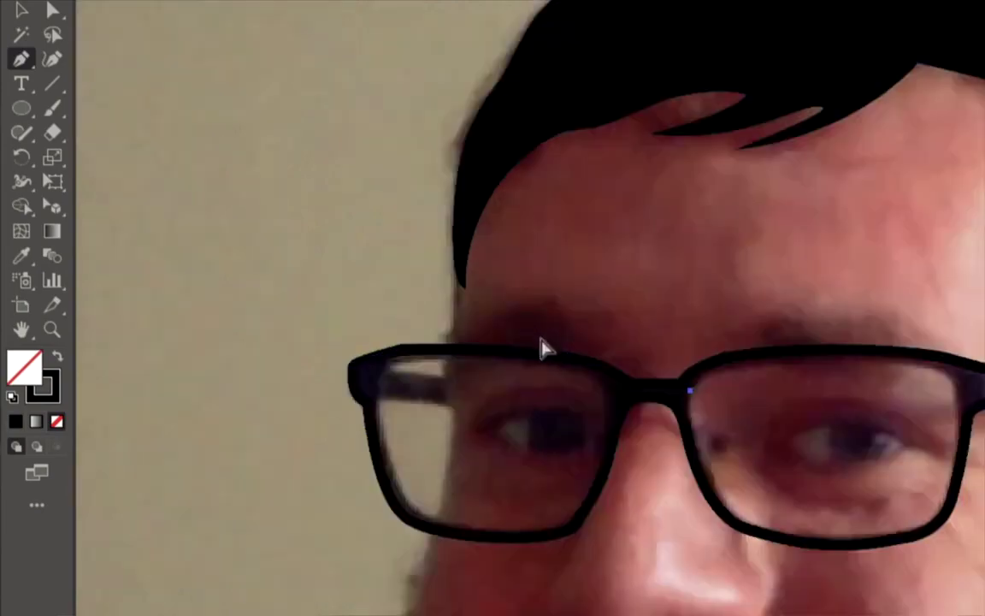
{"action": "left_click_drag", "start_coordinate": [674, 343], "coordinate": [856, 353]}
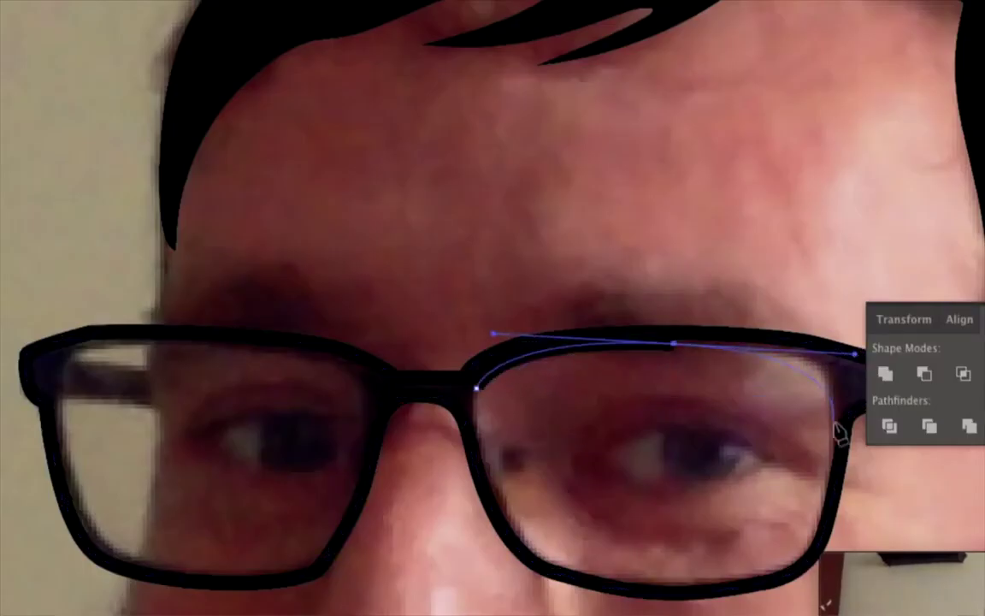
{"action": "left_click_drag", "start_coordinate": [823, 554], "coordinate": [751, 578]}
{"action": "left_click_drag", "start_coordinate": [547, 558], "coordinate": [581, 560]}
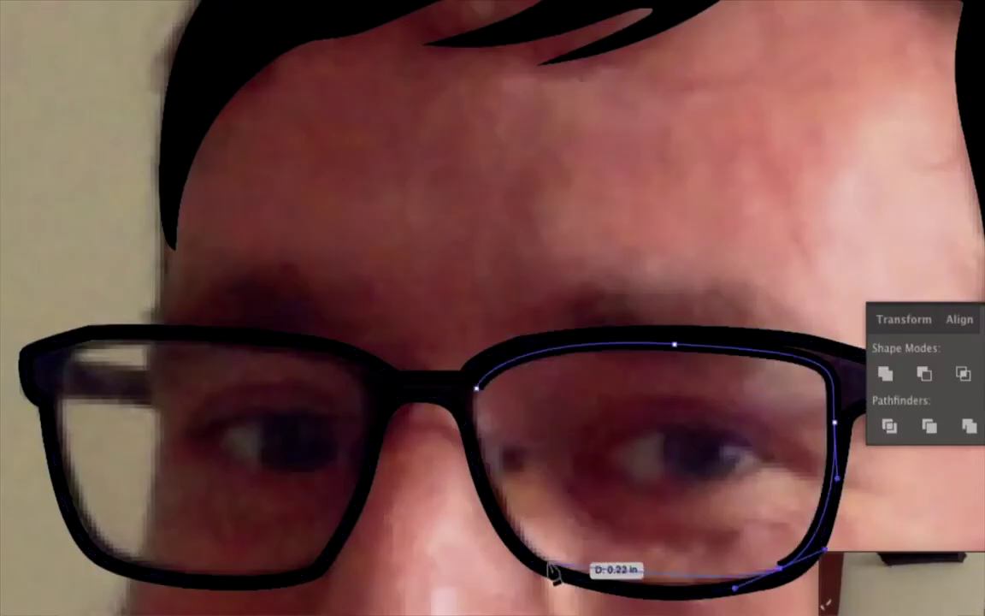
{"action": "left_click_drag", "start_coordinate": [476, 389], "coordinate": [494, 402]}
{"action": "left_click", "coordinate": [477, 341], "text": "ctrl"}
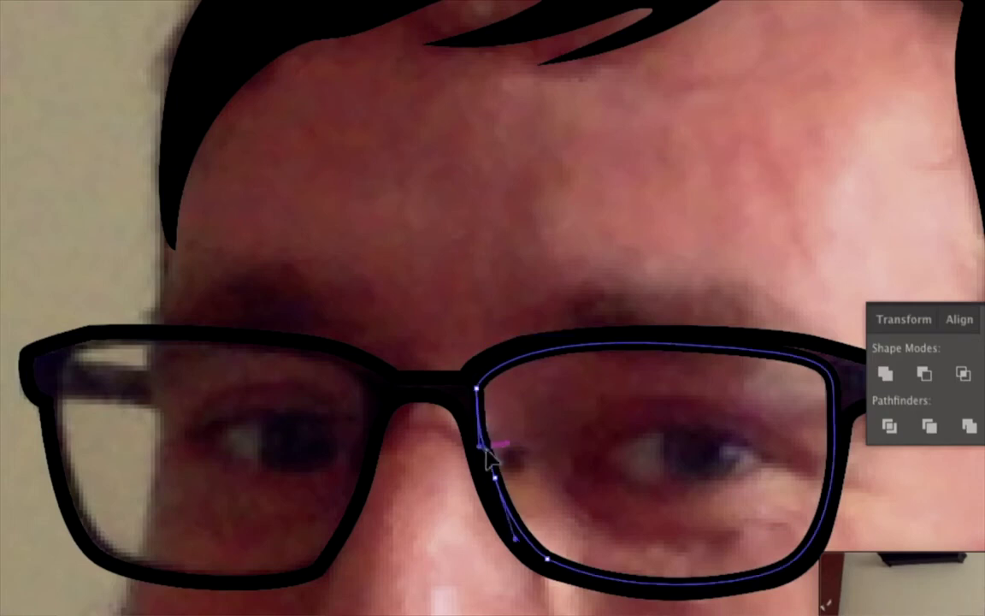
Step: Trace the far lens opening as a closed path, stepping around the glasses arm visible behind it
{"action": "left_click", "coordinate": [69, 356]}
{"action": "left_click_drag", "start_coordinate": [159, 344], "coordinate": [219, 345]}
{"action": "left_click_drag", "start_coordinate": [315, 349], "coordinate": [328, 368]}
{"action": "left_click", "coordinate": [392, 396]}
{"action": "left_click", "coordinate": [281, 582]}
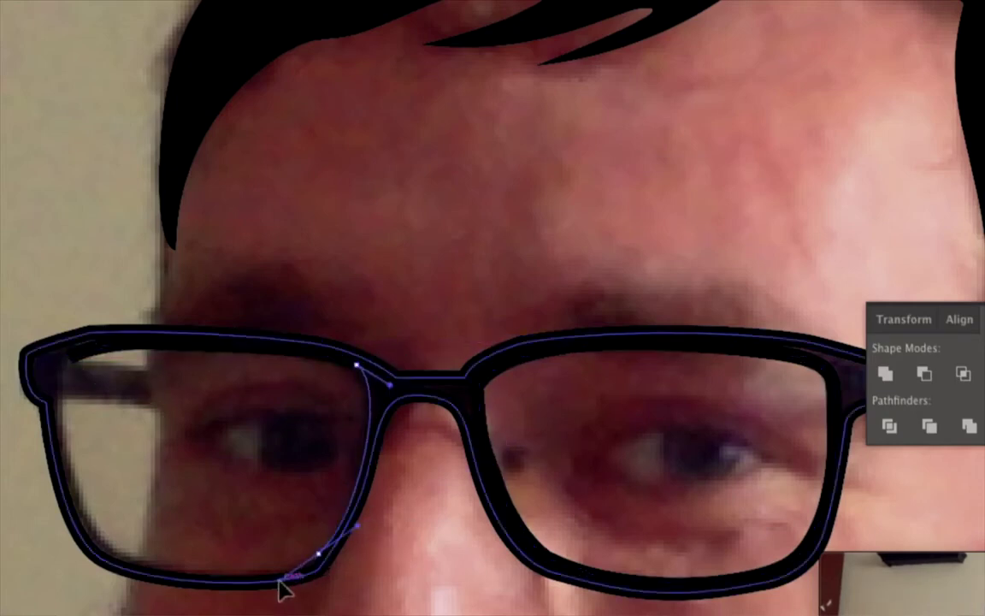
{"action": "left_click", "coordinate": [132, 558]}
{"action": "left_click", "coordinate": [82, 540]}
{"action": "left_click", "coordinate": [58, 402]}
{"action": "left_click", "coordinate": [53, 355]}
{"action": "left_click", "coordinate": [54, 357]}
{"action": "left_click", "coordinate": [347, 418], "text": "ctrl"}
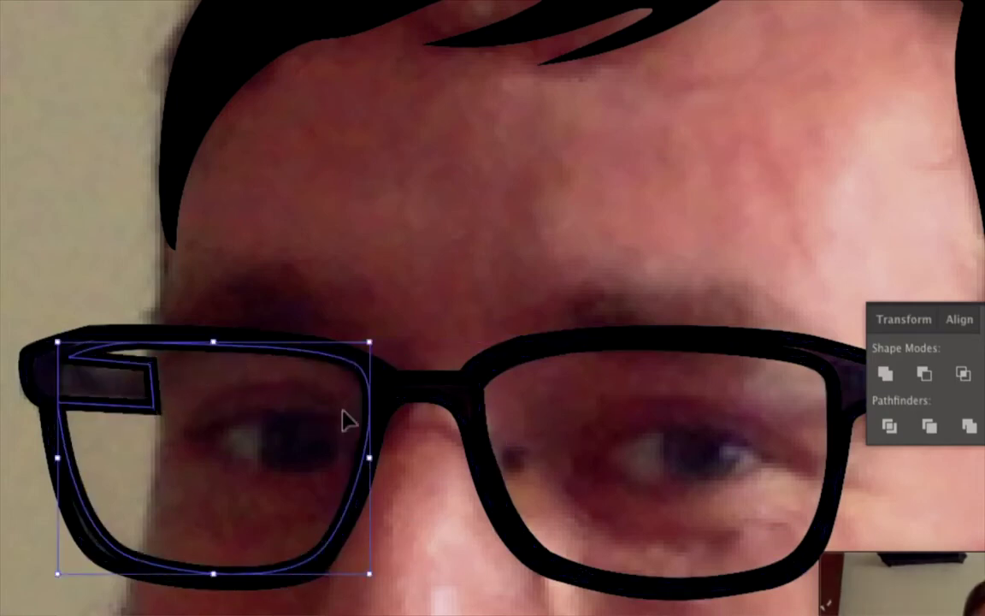
Step: Subtract both lens openings from the glasses outline with Minus Front and swap fill and stroke to make the frame solid black
{"action": "left_click", "coordinate": [479, 363], "text": "ctrl+shift"}
{"action": "left_click", "coordinate": [924, 373]}
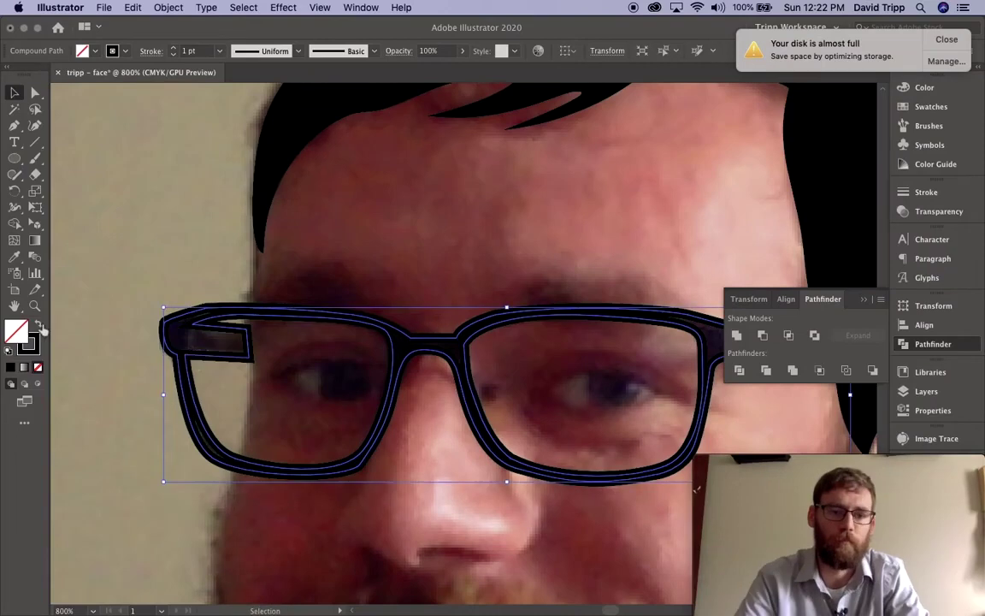
{"action": "left_click", "coordinate": [39, 324]}
{"action": "key", "text": "ctrl+shift+a"}
Step: Draw the black iris and the curved upper lash line of the eye farther from the visible ear
{"action": "key", "text": "p"}
{"action": "key", "text": "ctrl+equal"}
{"action": "left_click", "coordinate": [255, 378]}
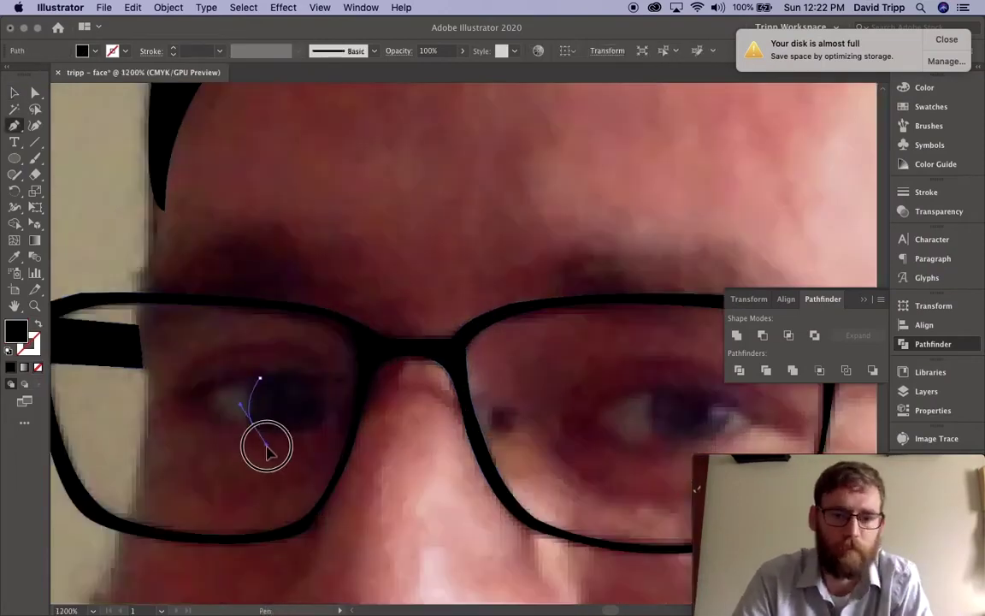
{"action": "left_click", "coordinate": [324, 428]}
{"action": "left_click", "coordinate": [344, 384]}
{"action": "left_click_drag", "start_coordinate": [235, 370], "coordinate": [189, 395]}
{"action": "left_click", "coordinate": [344, 384]}
Step: Trace the eyebrow above the far lens as a closed black shape with its lower edge meeting the glasses frame
{"action": "left_click", "coordinate": [323, 289]}
{"action": "left_click_drag", "start_coordinate": [272, 228], "coordinate": [227, 227]}
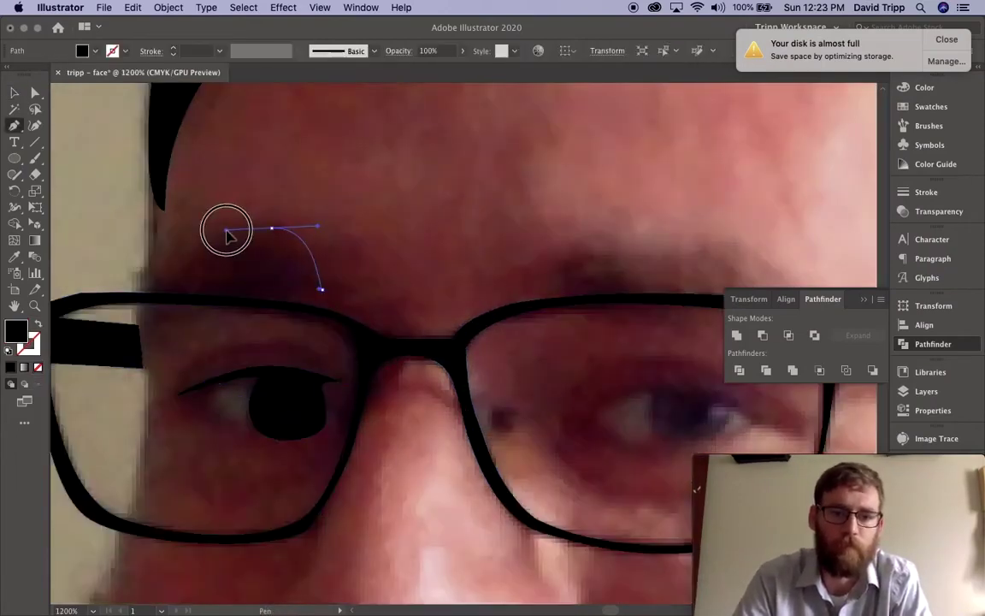
{"action": "left_click", "coordinate": [153, 291]}
{"action": "left_click", "coordinate": [201, 301]}
{"action": "left_click_drag", "start_coordinate": [323, 289], "coordinate": [348, 316]}
{"action": "left_click", "coordinate": [325, 282]}
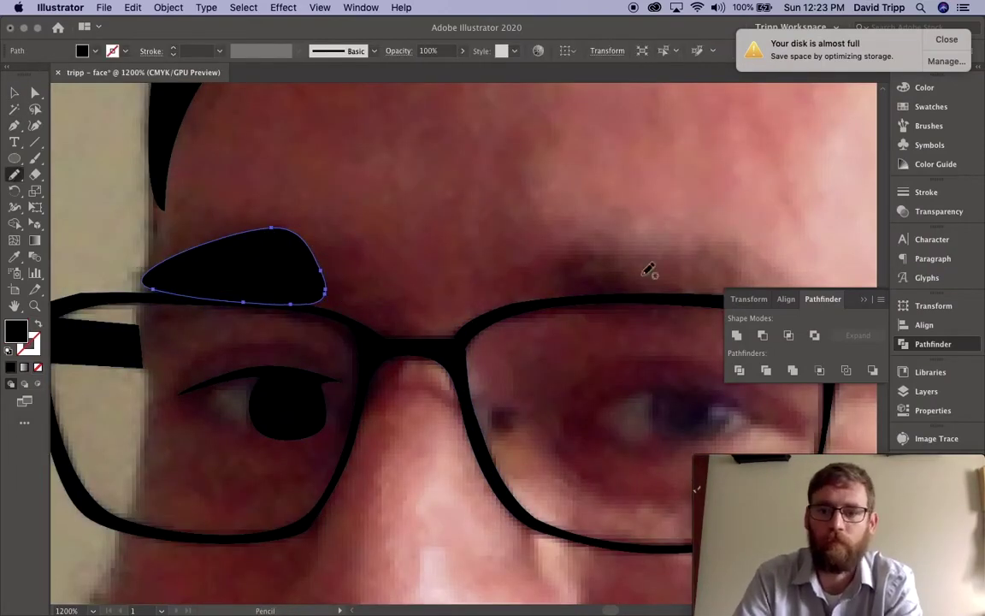
Step: Draw the ear-side eyebrow as a closed black shape resting on the glasses frame
{"action": "scroll", "coordinate": [648, 270], "scroll_direction": "right", "scroll_amount": 5}
{"action": "left_click", "coordinate": [469, 288]}
{"action": "left_click", "coordinate": [303, 273]}
{"action": "key", "text": "i"}
Step: Draw the black iris and tapered upper lash line of the ear-side eye with the Pen tool
{"action": "key", "text": "p"}
{"action": "left_click_drag", "start_coordinate": [392, 387], "coordinate": [440, 435]}
{"action": "left_click", "coordinate": [514, 425]}
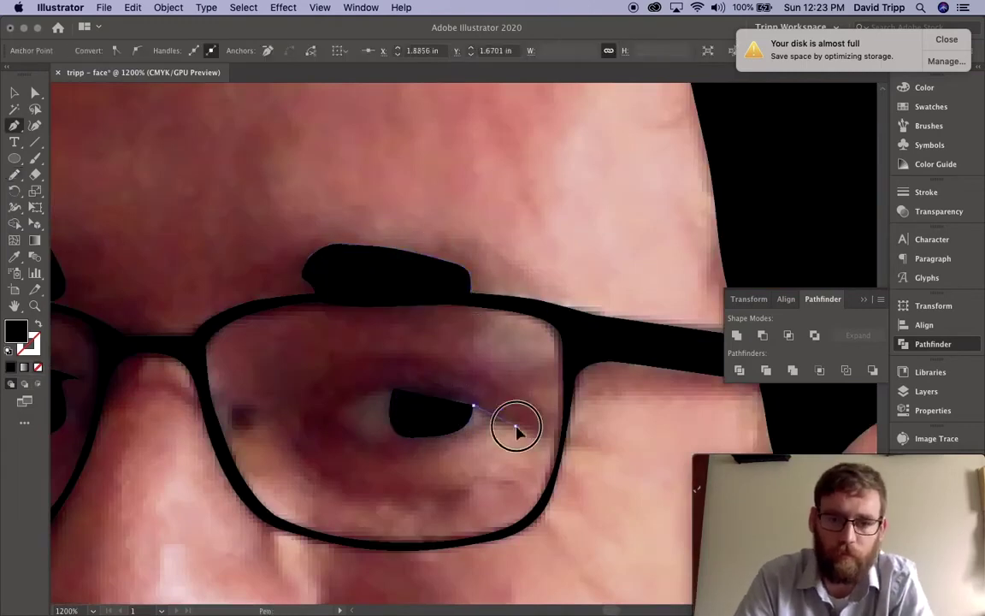
{"action": "left_click_drag", "start_coordinate": [373, 378], "coordinate": [264, 402]}
{"action": "left_click_drag", "start_coordinate": [337, 384], "coordinate": [331, 437]}
Step: Add the thin curved eyelid crease above the ear-side eye, thickening toward the outer corner
{"action": "left_click", "coordinate": [321, 387]}
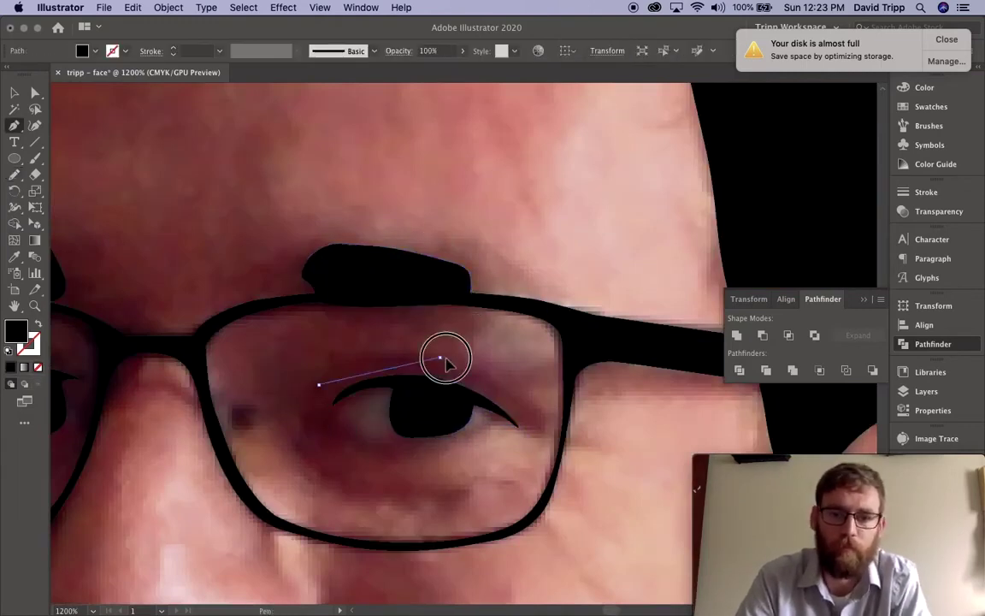
{"action": "left_click", "coordinate": [444, 352]}
{"action": "left_click", "coordinate": [547, 426]}
{"action": "left_click_drag", "start_coordinate": [318, 385], "coordinate": [324, 391]}
Step: Draw two curved black shadow shapes beneath the ear-side eye, one short under the inner corner and one longer below it
{"action": "left_click", "coordinate": [305, 419]}
{"action": "left_click_drag", "start_coordinate": [374, 457], "coordinate": [396, 454]}
{"action": "left_click", "coordinate": [408, 450]}
{"action": "left_click_drag", "start_coordinate": [306, 420], "coordinate": [301, 432]}
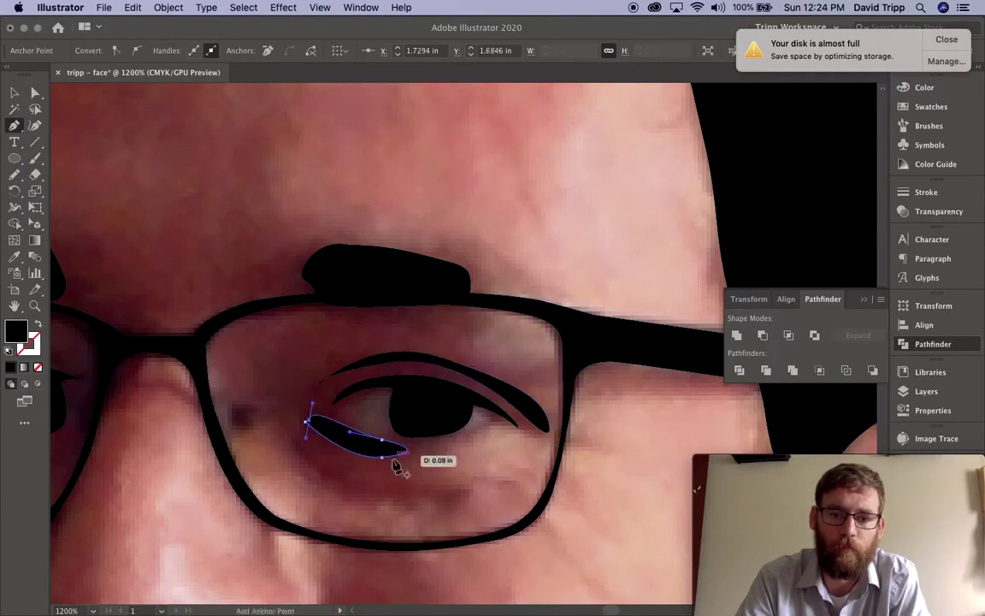
{"action": "left_click", "coordinate": [294, 456]}
{"action": "left_click_drag", "start_coordinate": [473, 489], "coordinate": [576, 454]}
{"action": "left_click_drag", "start_coordinate": [294, 457], "coordinate": [283, 442]}
Step: Draw the curved eyelid crease above the far eye as a thin closed black shape
{"action": "mouse_move", "coordinate": [177, 404]}
{"action": "left_mouse_down"}
{"action": "mouse_move", "coordinate": [459, 389]}
{"action": "mouse_move", "coordinate": [548, 370]}
{"action": "left_mouse_up"}
{"action": "left_click", "coordinate": [450, 338]}
{"action": "mouse_move", "coordinate": [308, 347]}
{"action": "left_mouse_down"}
{"action": "mouse_move", "coordinate": [257, 397]}
{"action": "mouse_move", "coordinate": [220, 405]}
{"action": "left_mouse_up"}
{"action": "left_click_drag", "start_coordinate": [405, 311], "coordinate": [486, 323]}
{"action": "left_click", "coordinate": [451, 338]}
Step: Trace the cheek shadow as a closed black shape from the lens's lower edge along the nose and down the smile line
{"action": "key", "text": "super+minus"}
{"action": "left_click_drag", "start_coordinate": [597, 474], "coordinate": [478, 307]}
{"action": "left_click", "coordinate": [492, 372]}
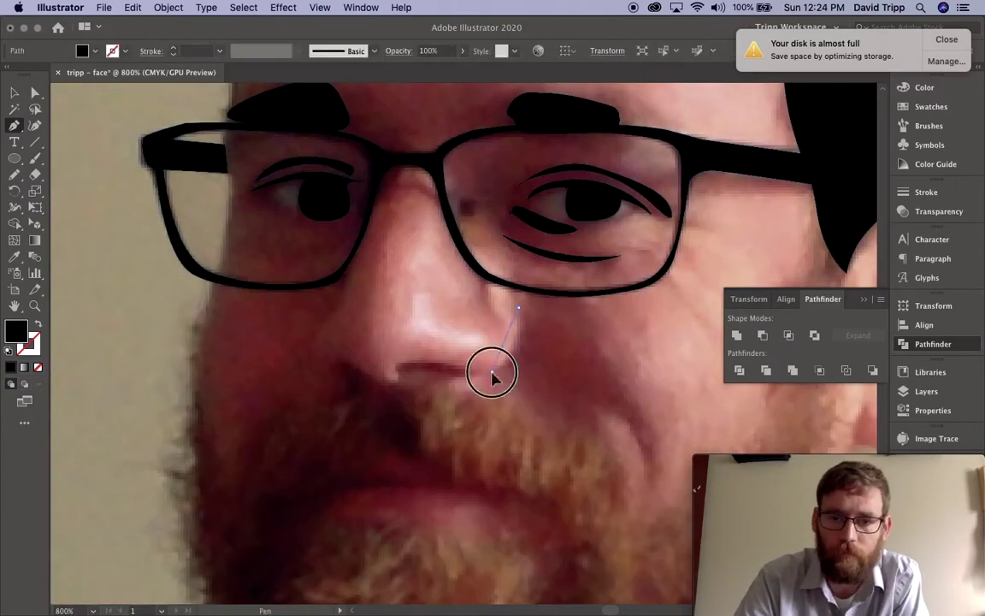
{"action": "left_click", "coordinate": [551, 413]}
{"action": "left_click_drag", "start_coordinate": [590, 424], "coordinate": [588, 411]}
{"action": "left_click", "coordinate": [520, 311]}
{"action": "left_click", "coordinate": [595, 404]}
{"action": "left_click_drag", "start_coordinate": [646, 473], "coordinate": [645, 492]}
{"action": "left_click_drag", "start_coordinate": [656, 450], "coordinate": [623, 393]}
{"action": "left_click", "coordinate": [581, 296]}
{"action": "left_click", "coordinate": [517, 293]}
{"action": "left_click", "coordinate": [520, 310]}
Step: Draw the ear-side nostril as a flat closed black shape under the nose
{"action": "left_click", "coordinate": [399, 365]}
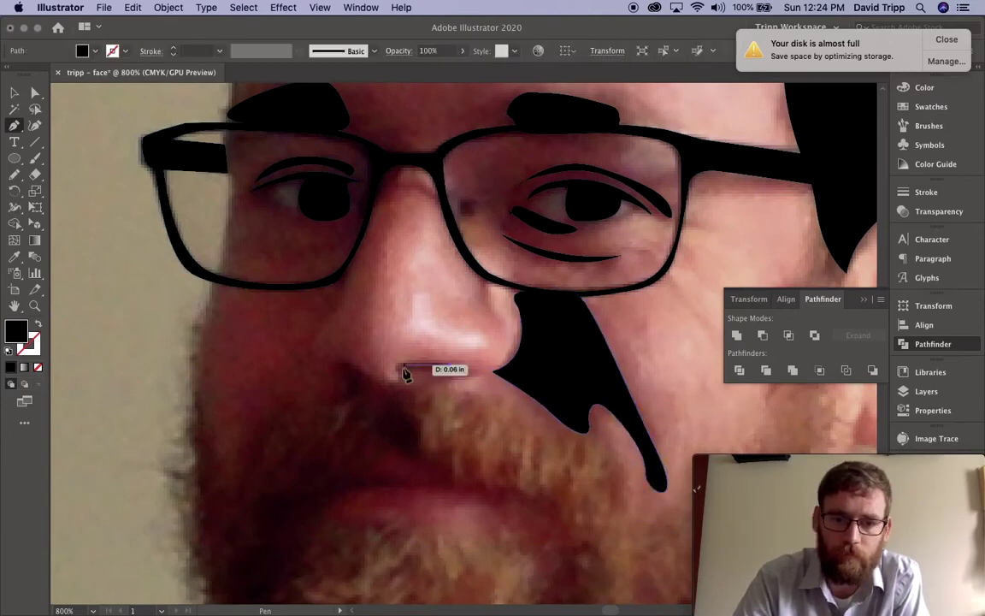
{"action": "left_click", "coordinate": [408, 377]}
{"action": "left_click", "coordinate": [447, 382]}
{"action": "left_click", "coordinate": [470, 373]}
Step: Start the beard path at the far nostril and trace the mustache edge and far cheek up to the sideburn tip
{"action": "left_click", "coordinate": [374, 384]}
{"action": "left_click_drag", "start_coordinate": [350, 362], "coordinate": [334, 360]}
{"action": "left_click", "coordinate": [316, 359]}
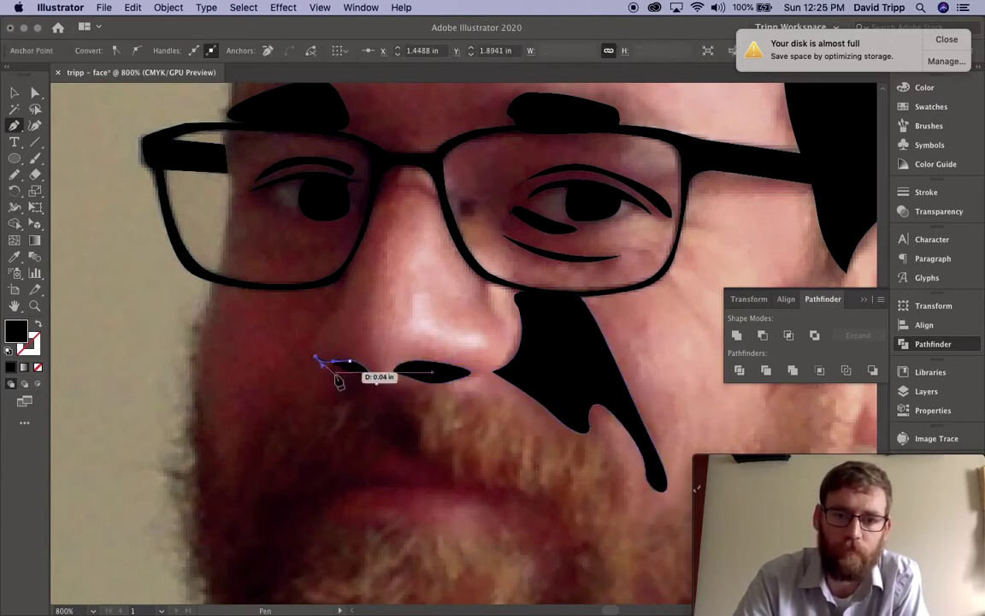
{"action": "mouse_move", "coordinate": [327, 401]}
{"action": "left_mouse_down"}
{"action": "mouse_move", "coordinate": [284, 419]}
{"action": "mouse_move", "coordinate": [534, 290]}
{"action": "left_mouse_up"}
{"action": "left_click", "coordinate": [374, 383]}
{"action": "left_click", "coordinate": [513, 299]}
{"action": "left_click_drag", "start_coordinate": [459, 307], "coordinate": [450, 327]}
{"action": "left_click_drag", "start_coordinate": [427, 373], "coordinate": [411, 371]}
{"action": "left_click_drag", "start_coordinate": [397, 350], "coordinate": [393, 330]}
{"action": "left_click_drag", "start_coordinate": [394, 253], "coordinate": [380, 287]}
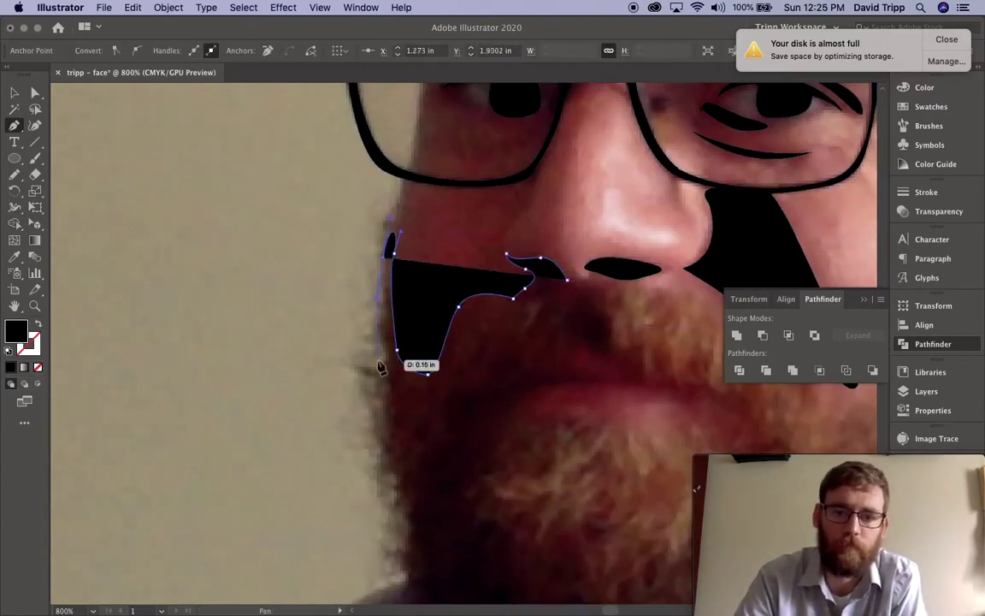
Step: Continue the beard path down the outer edge of the far cheek and jaw and along the underside of the chin
{"action": "left_click_drag", "start_coordinate": [381, 355], "coordinate": [378, 371]}
{"action": "left_click_drag", "start_coordinate": [372, 389], "coordinate": [402, 504]}
{"action": "left_click_drag", "start_coordinate": [429, 568], "coordinate": [360, 340]}
{"action": "left_click_drag", "start_coordinate": [407, 462], "coordinate": [432, 472]}
{"action": "left_click_drag", "start_coordinate": [469, 481], "coordinate": [494, 483]}
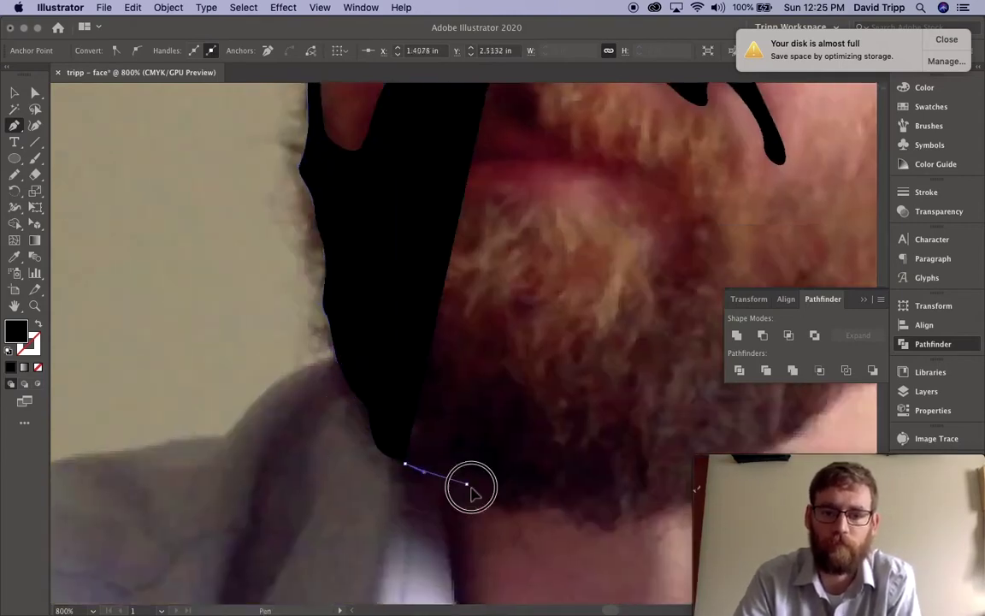
{"action": "left_click_drag", "start_coordinate": [556, 498], "coordinate": [598, 508]}
{"action": "left_click_drag", "start_coordinate": [626, 520], "coordinate": [654, 514]}
Step: Continue the beard path up the ear-side jaw, past the earlobe and into the hair's sideburn
{"action": "left_click_drag", "start_coordinate": [417, 482], "coordinate": [443, 454]}
{"action": "left_click_drag", "start_coordinate": [518, 390], "coordinate": [551, 360]}
{"action": "left_click_drag", "start_coordinate": [587, 328], "coordinate": [591, 301]}
{"action": "left_click_drag", "start_coordinate": [499, 408], "coordinate": [488, 366]}
{"action": "left_click_drag", "start_coordinate": [515, 187], "coordinate": [523, 150]}
{"action": "left_click_drag", "start_coordinate": [491, 121], "coordinate": [479, 150]}
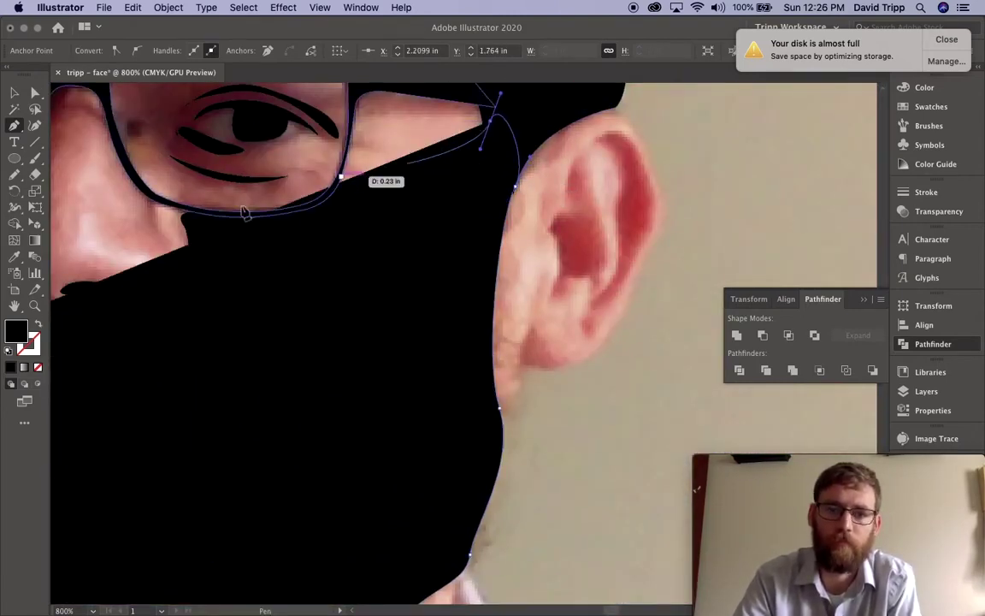
Step: Close the beard path along its inner cheek edge and under the nose, and swap fill and stroke to make it solid black
{"action": "left_click_drag", "start_coordinate": [436, 331], "coordinate": [435, 369]}
{"action": "left_click_drag", "start_coordinate": [360, 444], "coordinate": [320, 439]}
{"action": "left_click_drag", "start_coordinate": [289, 421], "coordinate": [287, 407]}
{"action": "mouse_move", "coordinate": [255, 339]}
{"action": "left_mouse_down"}
{"action": "mouse_move", "coordinate": [224, 325]}
{"action": "mouse_move", "coordinate": [316, 358]}
{"action": "left_mouse_up"}
{"action": "left_click", "coordinate": [169, 308]}
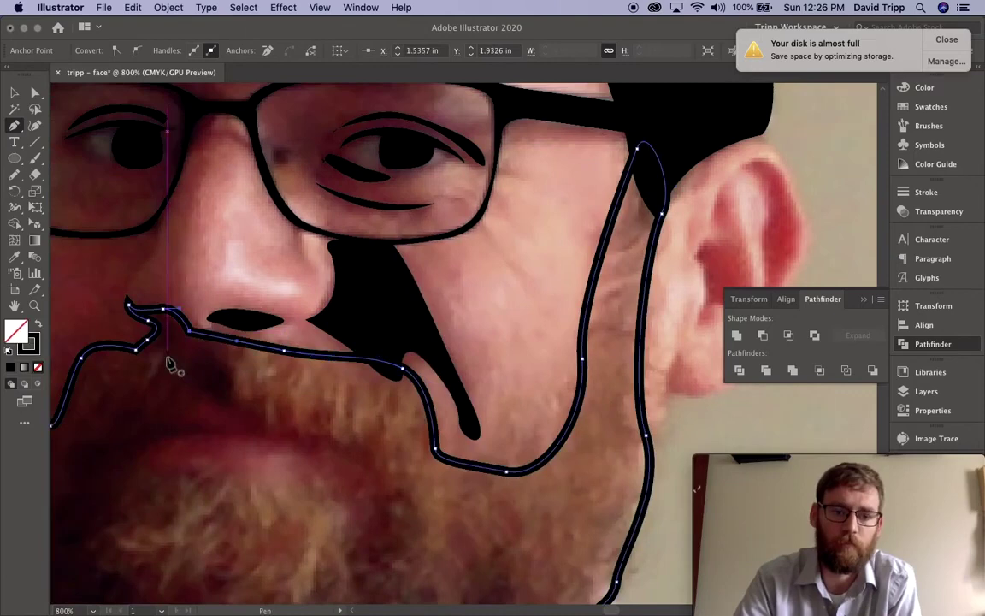
{"action": "left_click", "coordinate": [38, 324]}
Step: Trace the ear's inner shadow from its upper tip down the ear canal's edge to just above the lobe
{"action": "left_click", "coordinate": [496, 249]}
{"action": "mouse_move", "coordinate": [710, 218]}
{"action": "left_mouse_down"}
{"action": "mouse_move", "coordinate": [481, 287]}
{"action": "mouse_move", "coordinate": [483, 297]}
{"action": "left_mouse_up"}
{"action": "left_click_drag", "start_coordinate": [469, 322], "coordinate": [474, 331]}
{"action": "left_click_drag", "start_coordinate": [467, 392], "coordinate": [472, 383]}
{"action": "left_click_drag", "start_coordinate": [511, 371], "coordinate": [508, 415]}
{"action": "left_click_drag", "start_coordinate": [525, 396], "coordinate": [534, 386]}
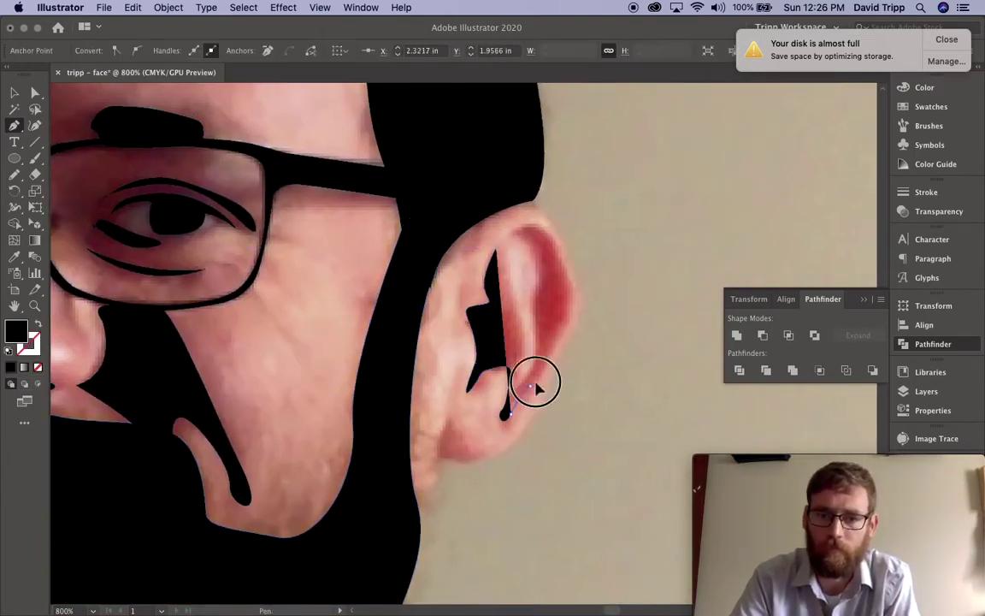
Step: Close the ear shadow around the outer rim and back along the inner ridge, and swap fill and stroke to make it solid black
{"action": "key", "text": "shift+x"}
{"action": "left_click_drag", "start_coordinate": [571, 304], "coordinate": [571, 278]}
{"action": "left_click_drag", "start_coordinate": [517, 231], "coordinate": [504, 237]}
{"action": "left_click_drag", "start_coordinate": [541, 263], "coordinate": [545, 281]}
{"action": "left_click_drag", "start_coordinate": [537, 337], "coordinate": [535, 360]}
{"action": "left_click", "coordinate": [527, 375]}
{"action": "left_click_drag", "start_coordinate": [520, 315], "coordinate": [519, 299]}
{"action": "left_click", "coordinate": [495, 248]}
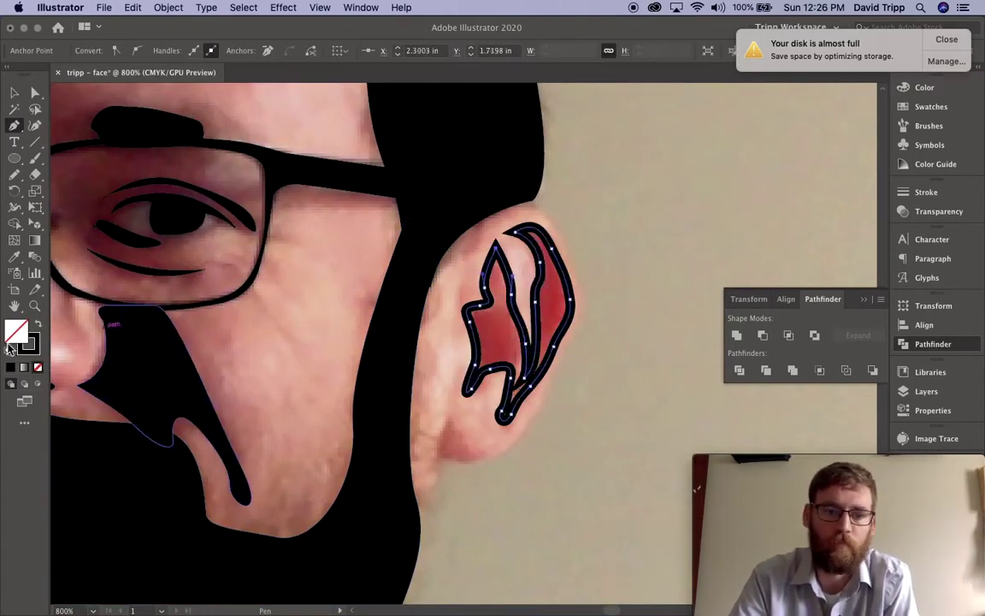
{"action": "left_click", "coordinate": [39, 324]}
Step: Deselect the ear shadow and unlock all objects to free the traced photo
{"action": "key", "text": "super+minus"}
{"action": "key", "text": "super+minus"}
{"action": "left_click_drag", "start_coordinate": [191, 394], "coordinate": [344, 346]}
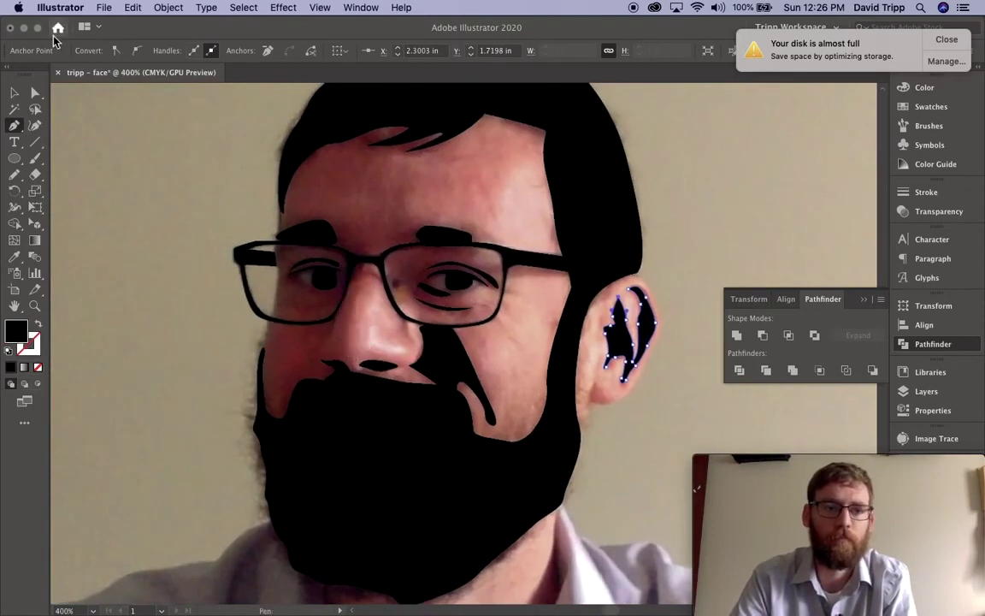
{"action": "left_click", "coordinate": [15, 92]}
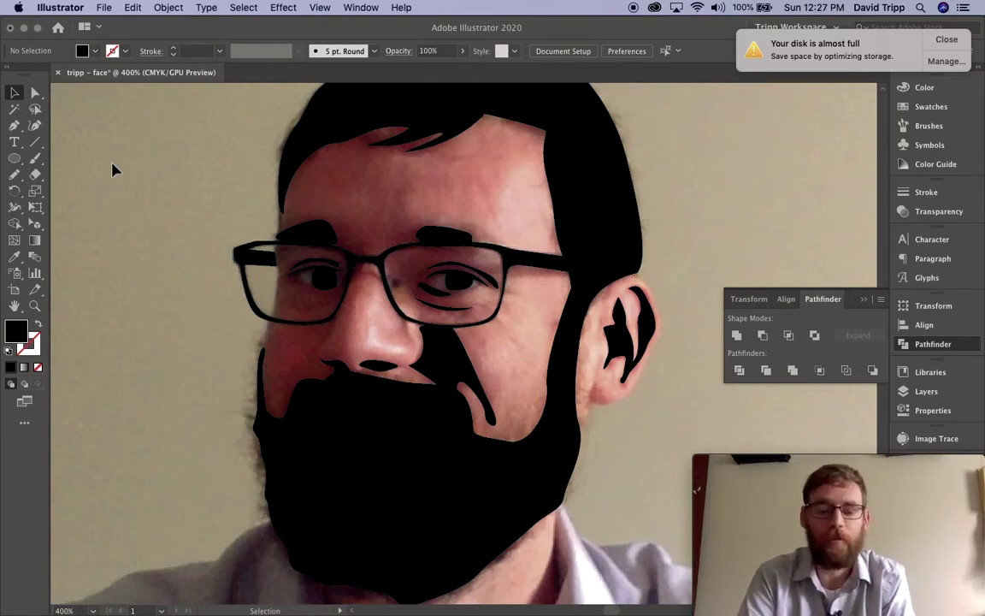
{"action": "key", "text": "super"}
{"action": "key", "text": "v"}
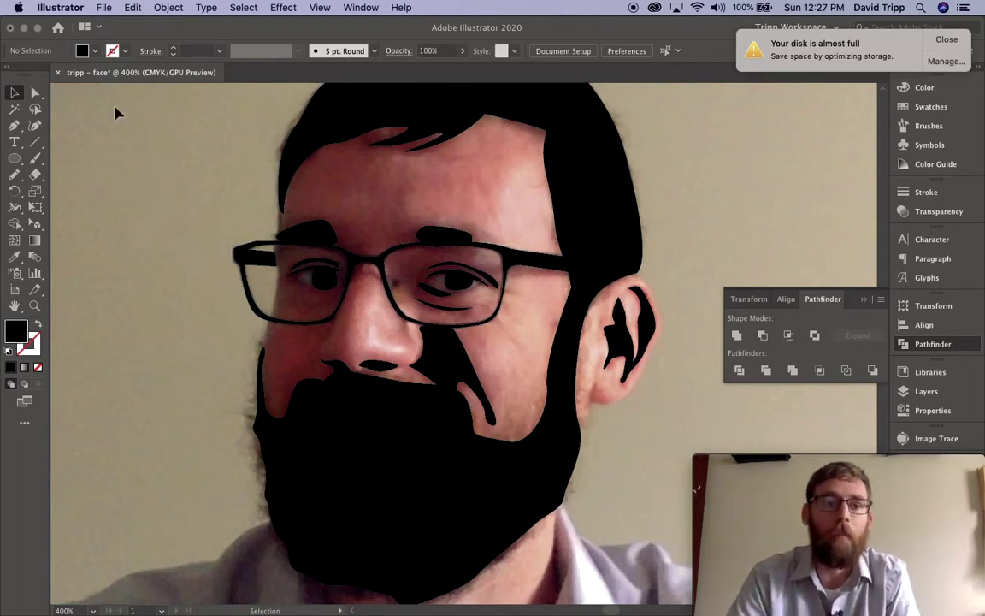
{"action": "left_click", "coordinate": [168, 7]}
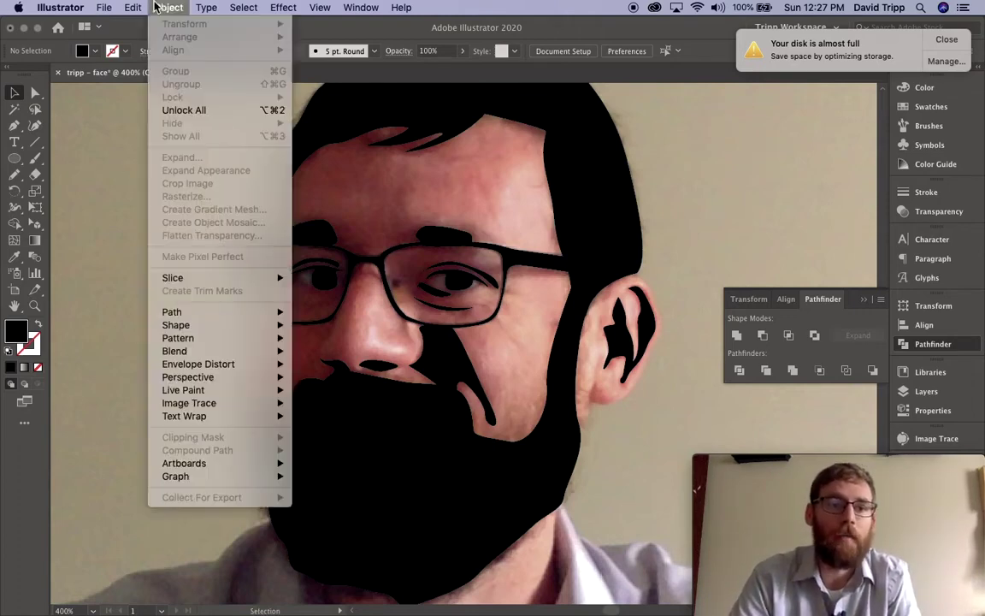
{"action": "left_click", "coordinate": [190, 111]}
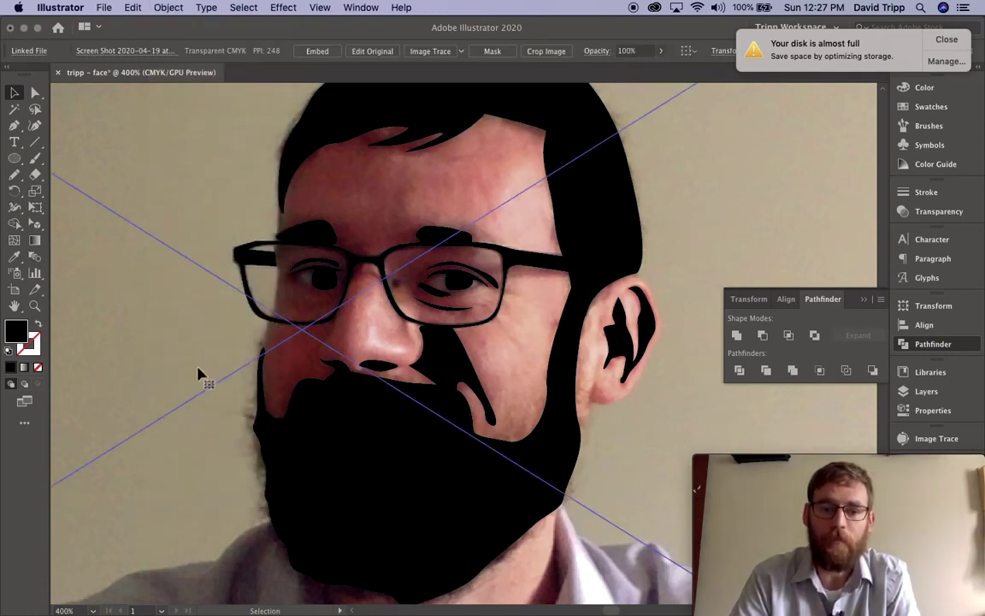
Step: Deselect the unlocked photo
{"action": "scroll", "coordinate": [345, 363], "scroll_direction": "up", "scroll_amount": 3}
{"action": "scroll", "coordinate": [374, 198], "scroll_direction": "up", "scroll_amount": 3}
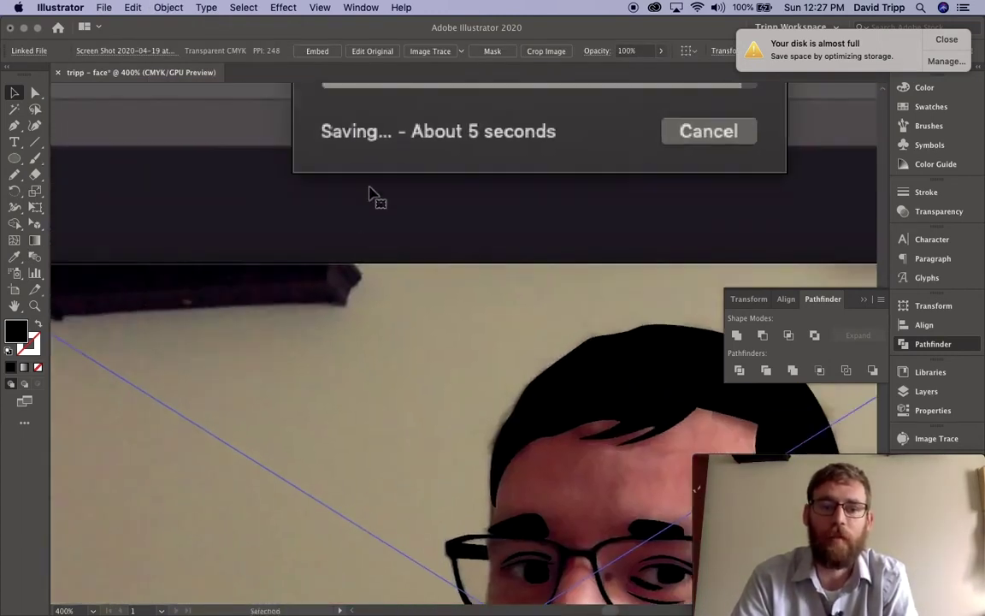
{"action": "left_click_drag", "start_coordinate": [325, 345], "coordinate": [420, 539]}
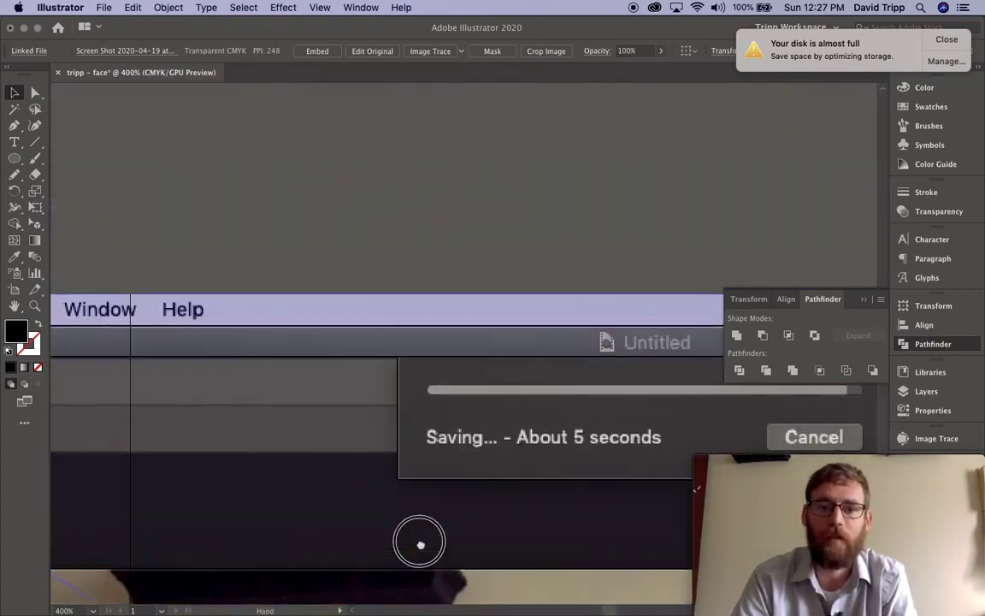
{"action": "left_click", "coordinate": [398, 189]}
{"action": "left_click_drag", "start_coordinate": [399, 352], "coordinate": [176, 22]}
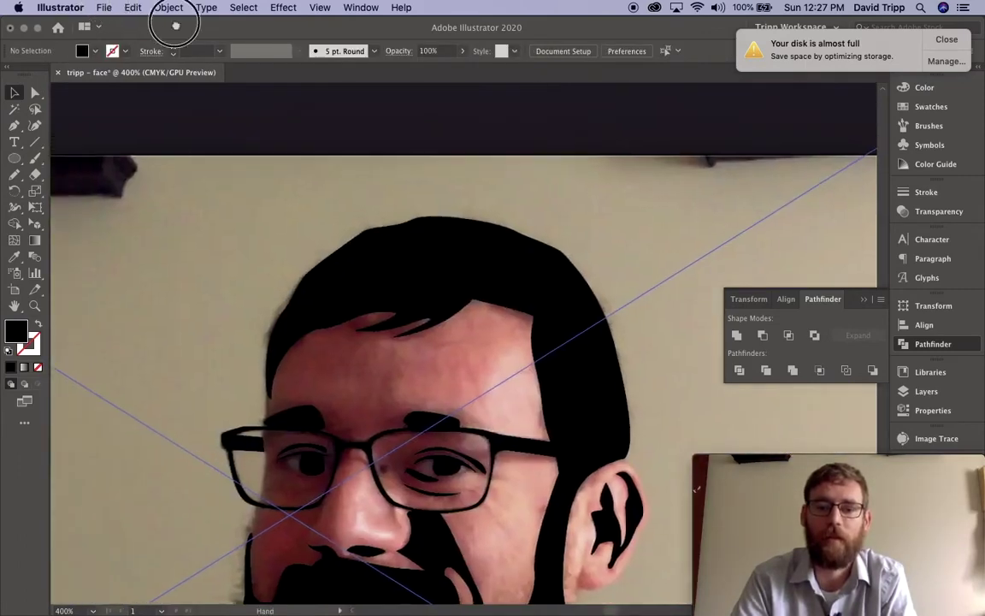
Step: Delete the traced face photo so only the black vector shapes are left on the artboard
{"action": "left_click_drag", "start_coordinate": [204, 402], "coordinate": [261, 252]}
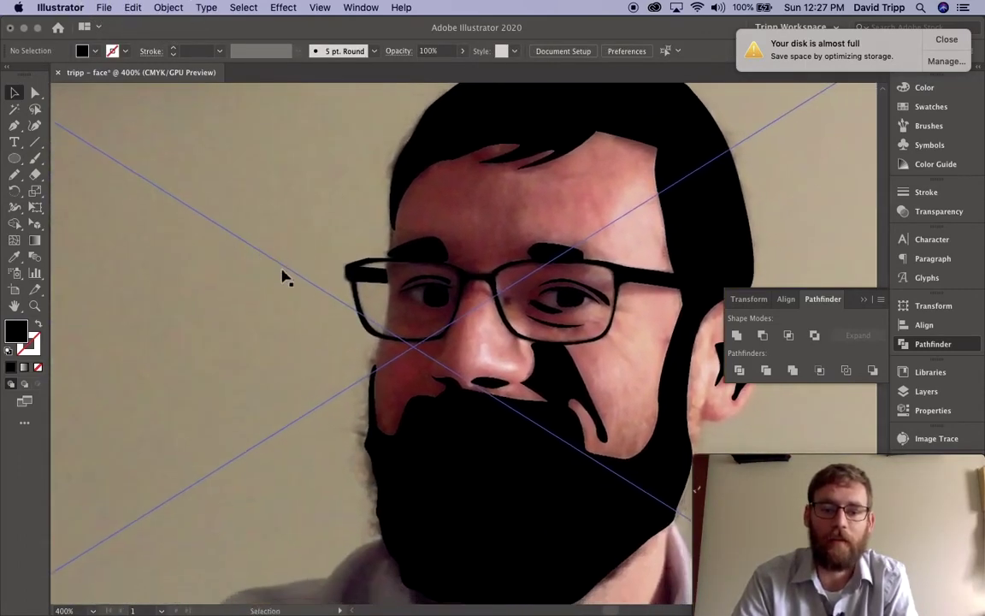
{"action": "left_click", "coordinate": [189, 273]}
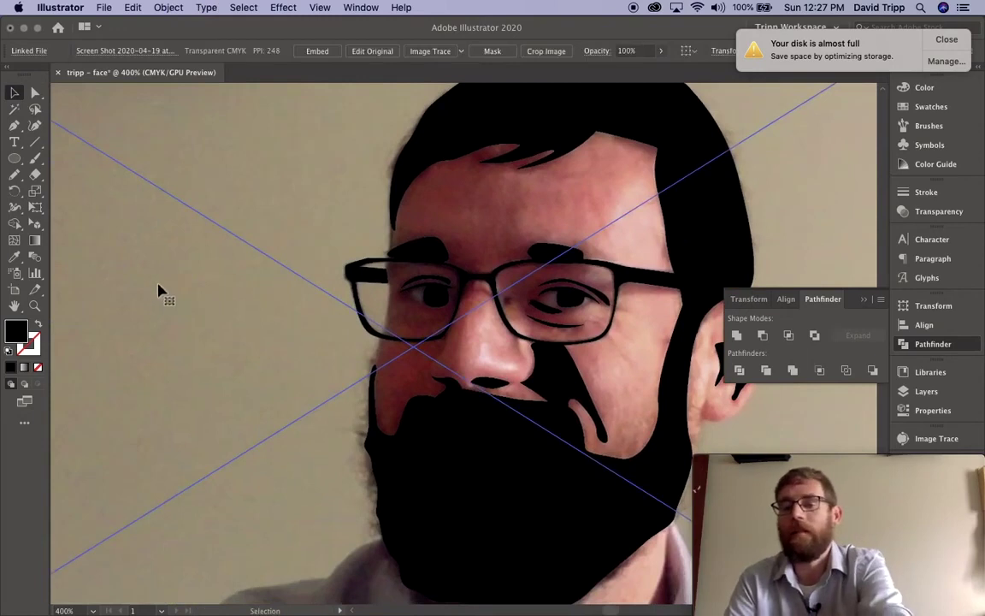
{"action": "key", "text": "Delete"}
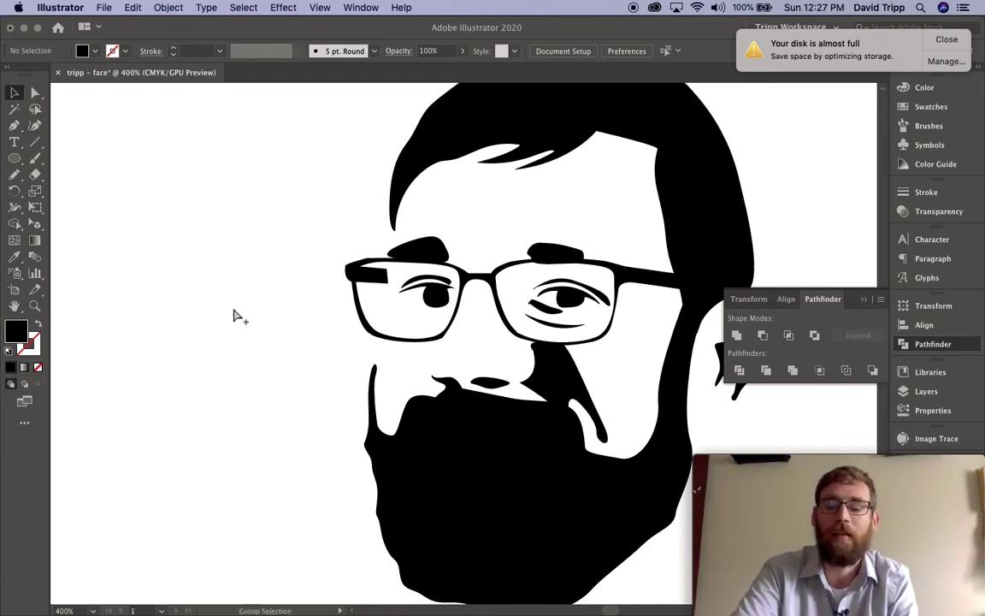
Step: Review the whole portrait and its details from the beard up to the hair, and dismiss the disk-space notification
{"action": "key", "text": "super+minus"}
{"action": "key", "text": "super+minus"}
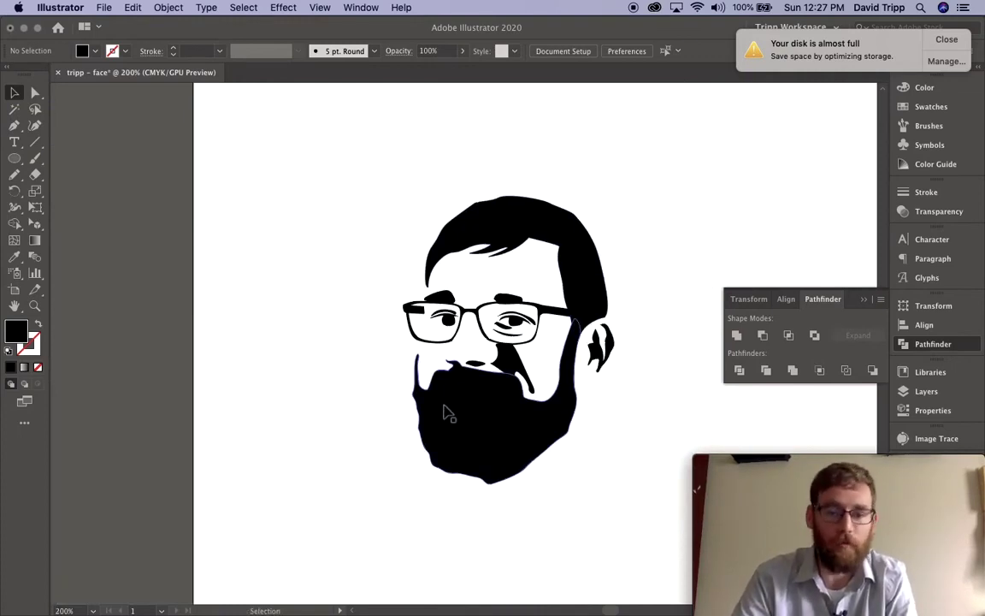
{"action": "key", "text": "super+equal"}
{"action": "key", "text": "super+equal"}
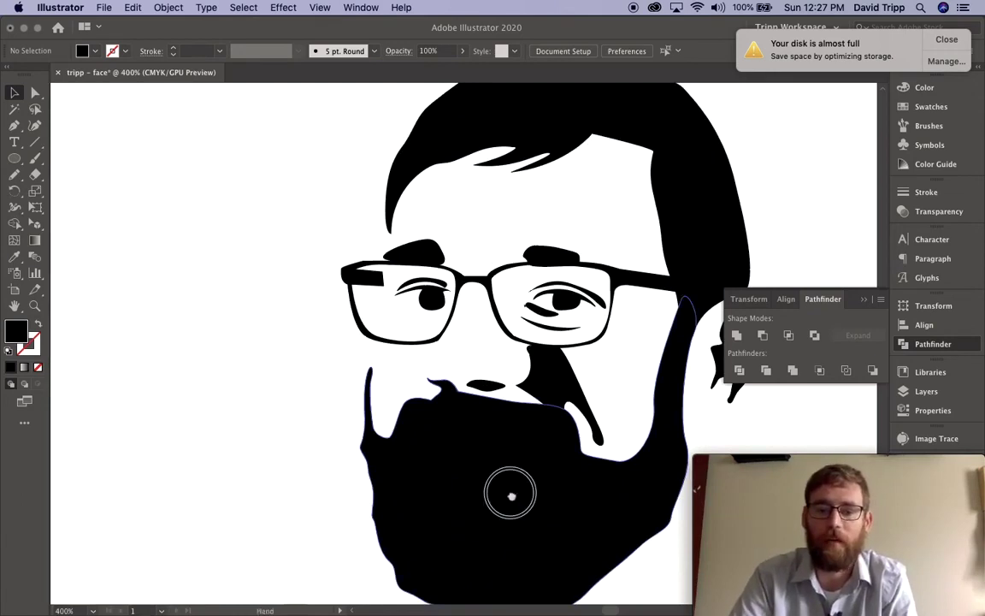
{"action": "scroll", "coordinate": [512, 495], "scroll_direction": "down", "scroll_amount": 5}
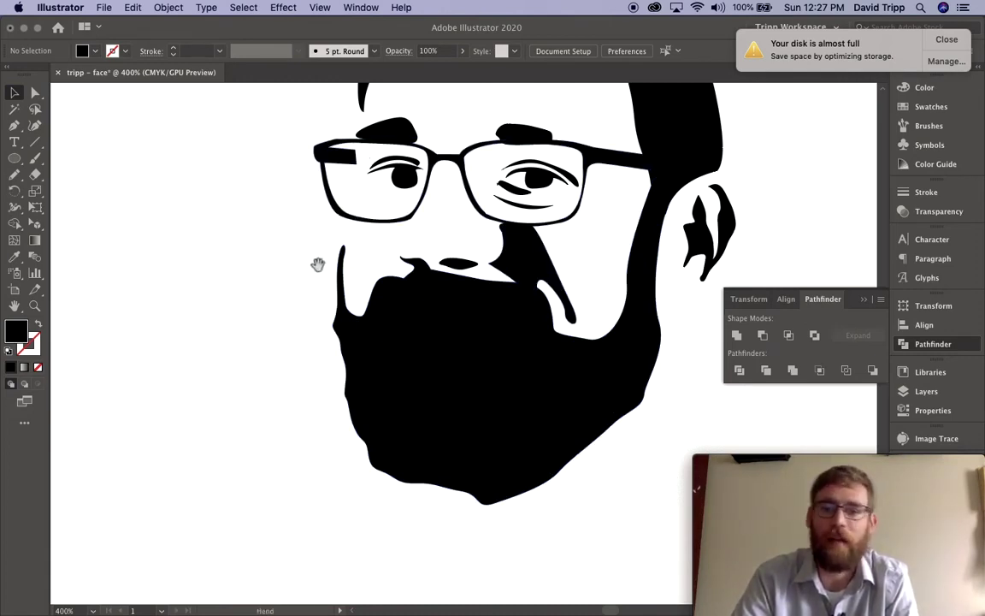
{"action": "left_click_drag", "start_coordinate": [301, 235], "coordinate": [267, 384]}
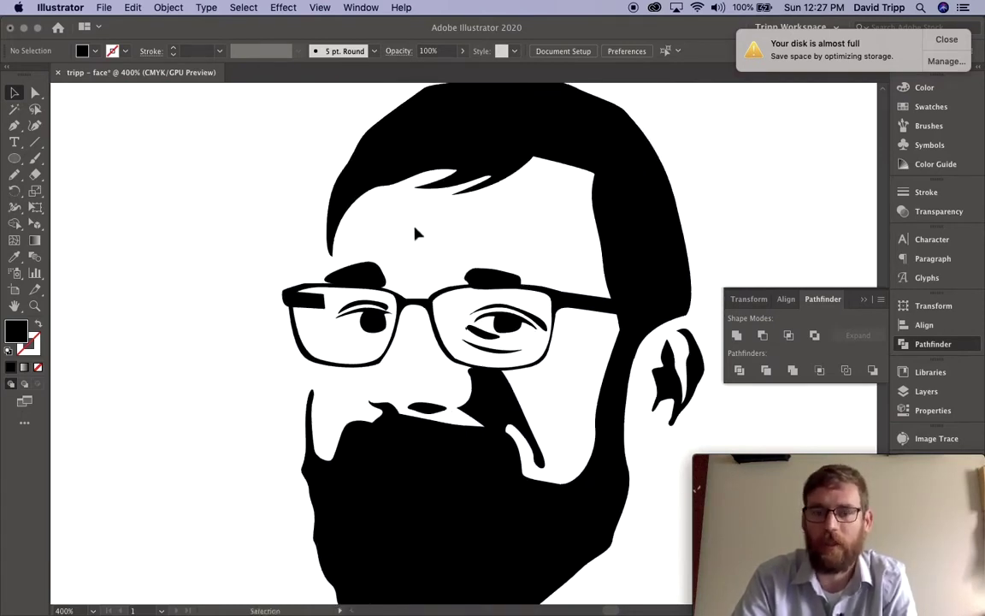
{"action": "left_click", "coordinate": [946, 39]}
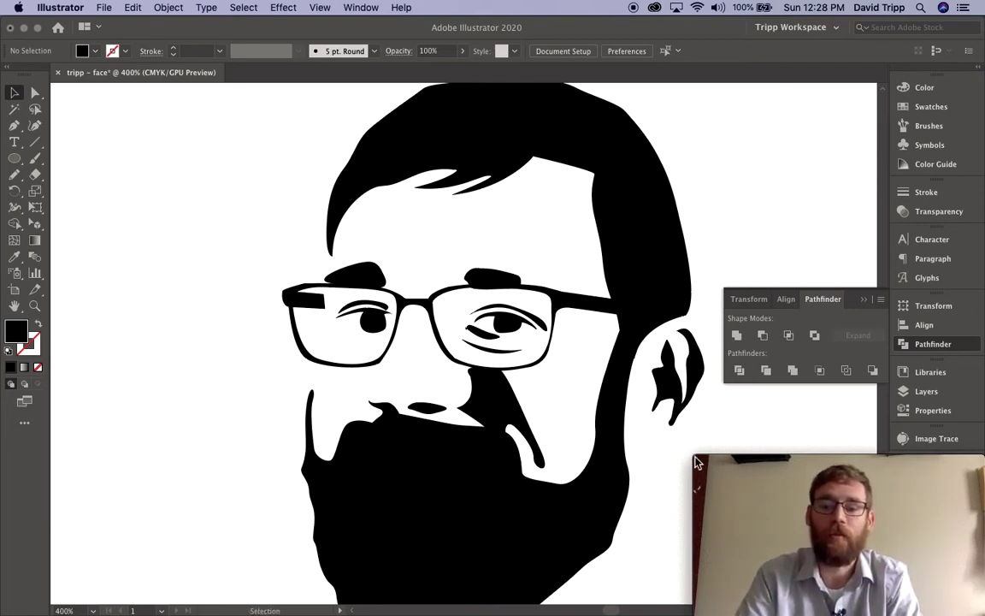
{"action": "left_click_drag", "start_coordinate": [671, 443], "coordinate": [1, 61]}
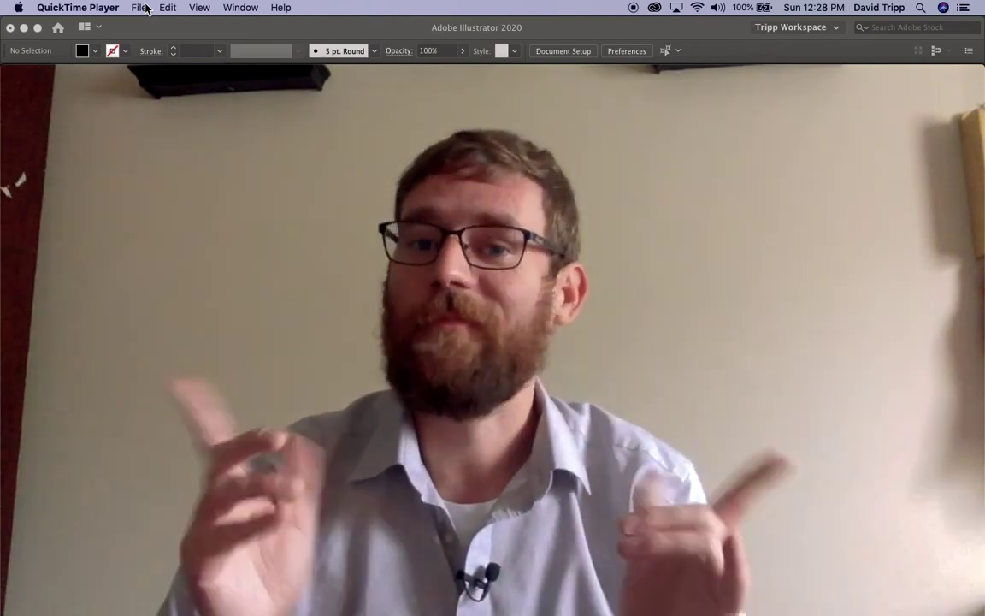
{"action": "mouse_move", "coordinate": [598, 459]}
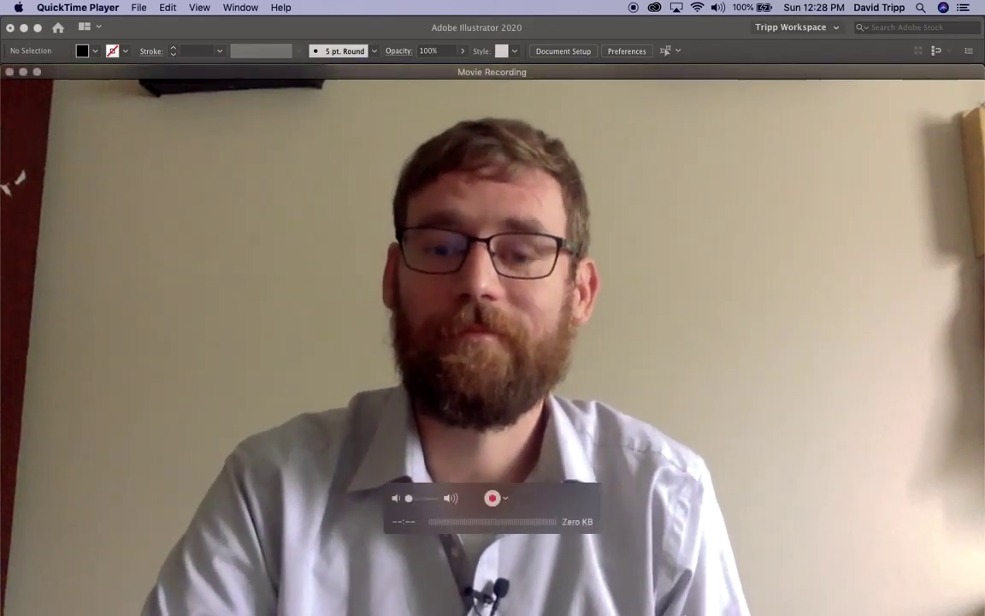
{"action": "mouse_move", "coordinate": [705, 604]}
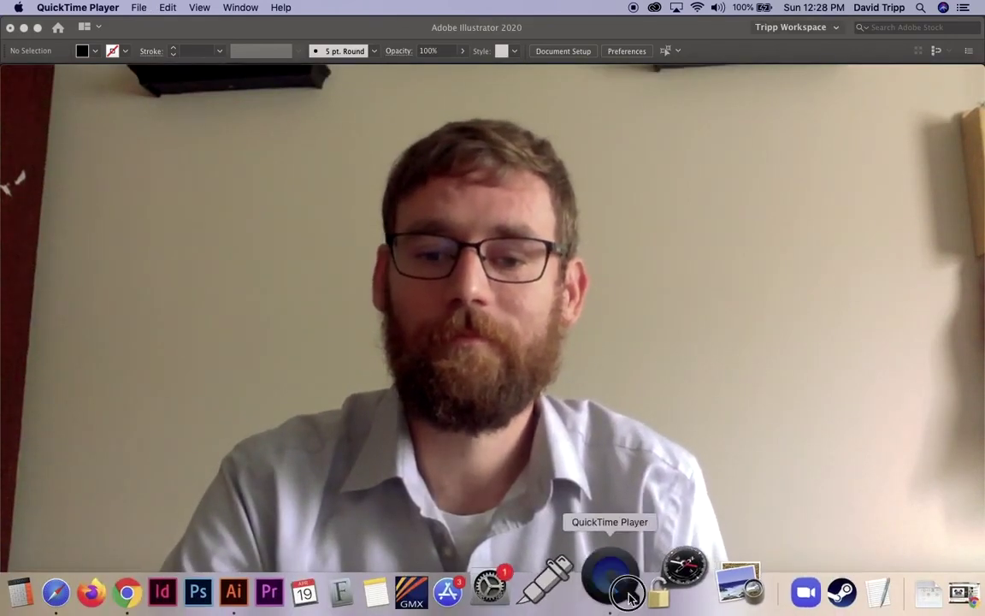